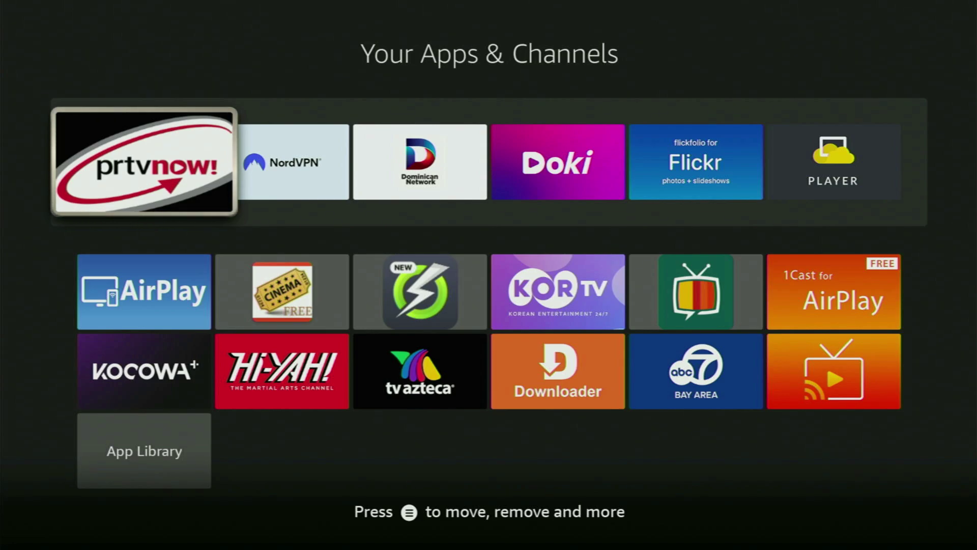
Step: Look through the installed apps and channels for Downloader, and return to the home screen
{"action": "key", "text": "Down"}
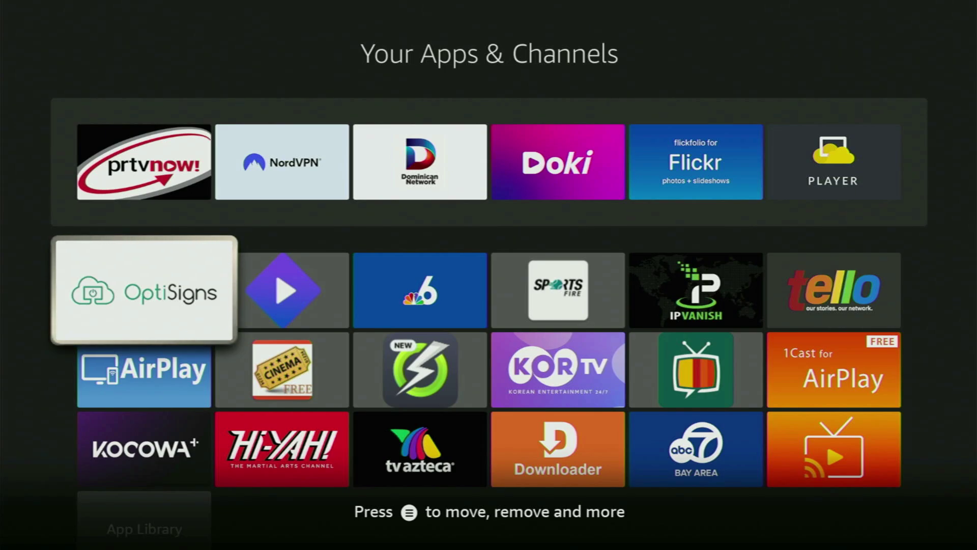
{"action": "key", "text": "Down"}
{"action": "key", "text": "Down"}
{"action": "key", "text": "Right"}
{"action": "key", "text": "Right"}
{"action": "key", "text": "Right"}
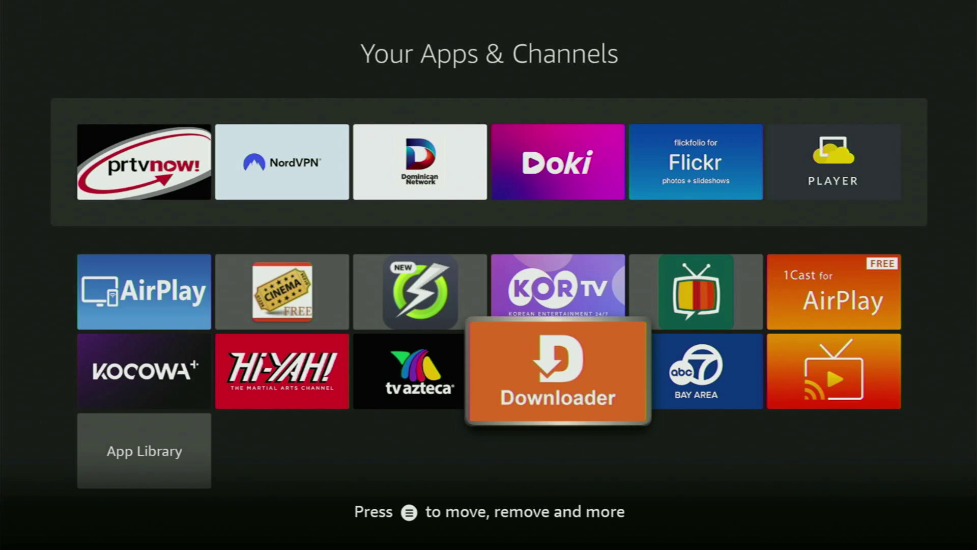
{"action": "key", "text": "Up"}
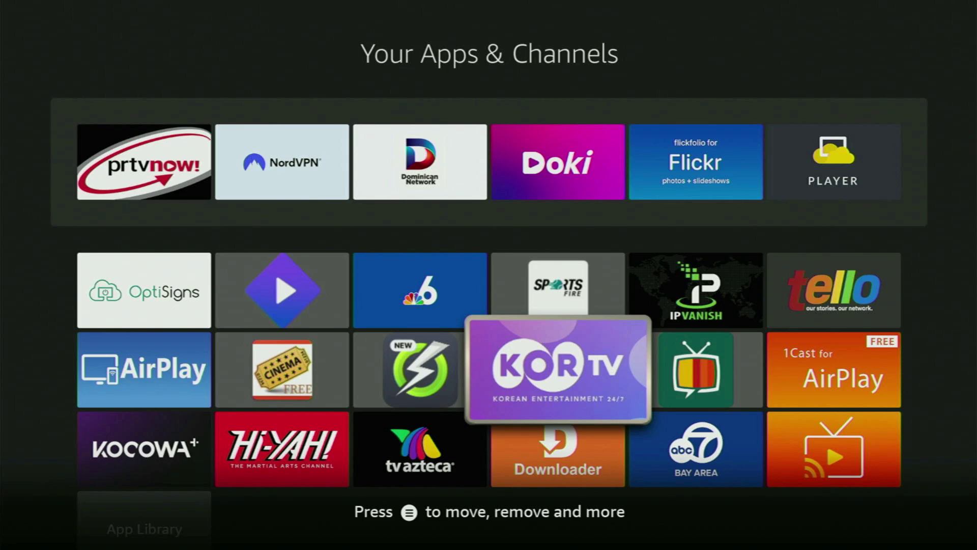
{"action": "key", "text": "Left"}
{"action": "key", "text": "Left"}
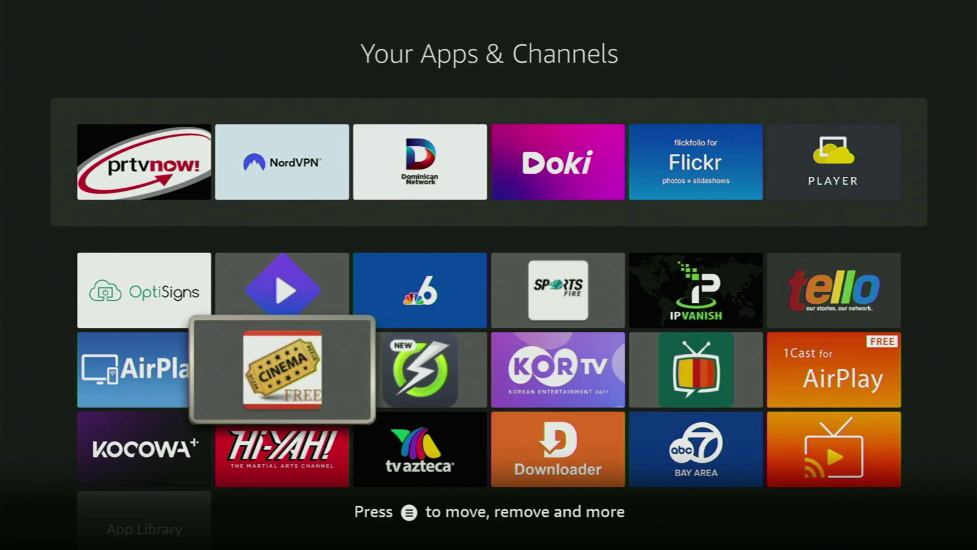
{"action": "key", "text": "Left"}
{"action": "key", "text": "Up"}
{"action": "key", "text": "Up"}
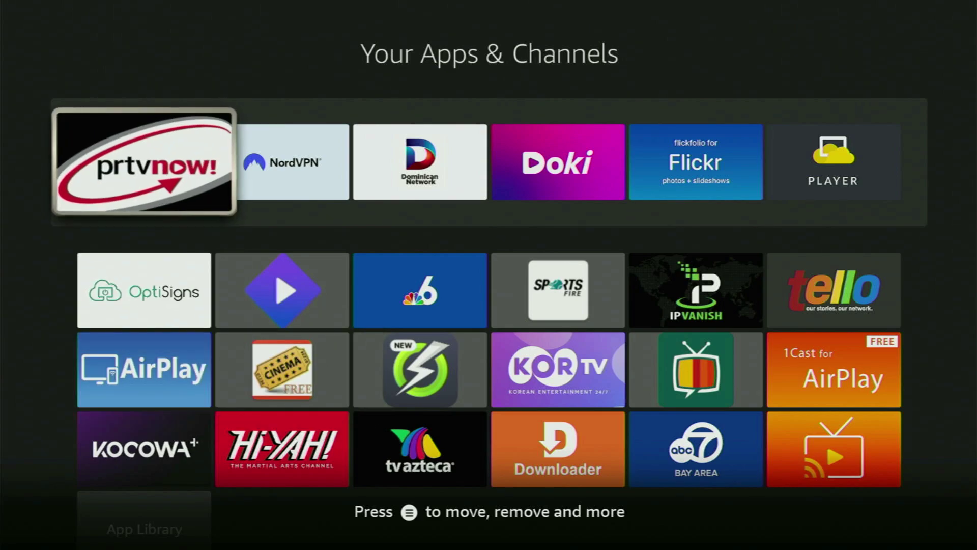
{"action": "key", "text": "Down"}
{"action": "key", "text": "Down"}
{"action": "key", "text": "Down"}
{"action": "key", "text": "Down"}
{"action": "key", "text": "Escape"}
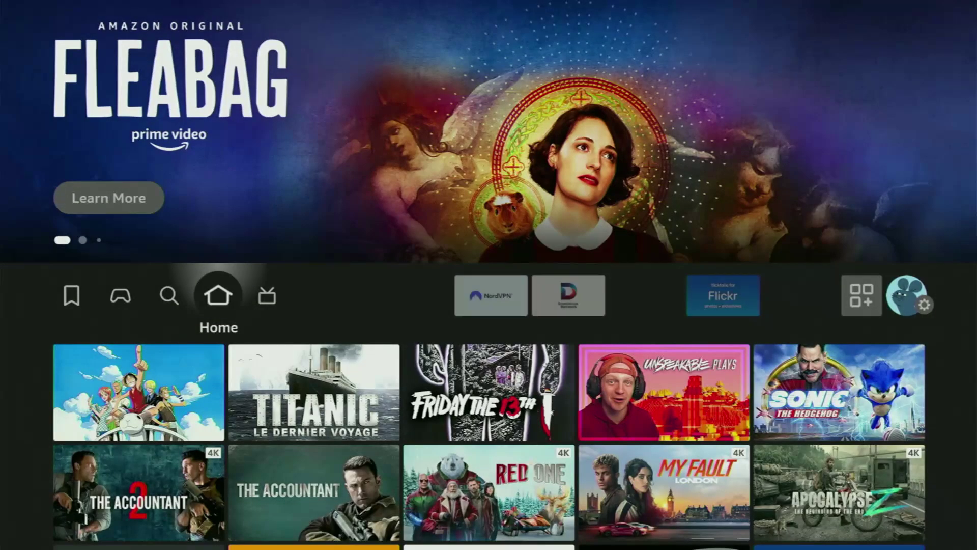
Step: Open the Find search and enter "Do" as the beginning of the search term
{"action": "key", "text": "Left"}
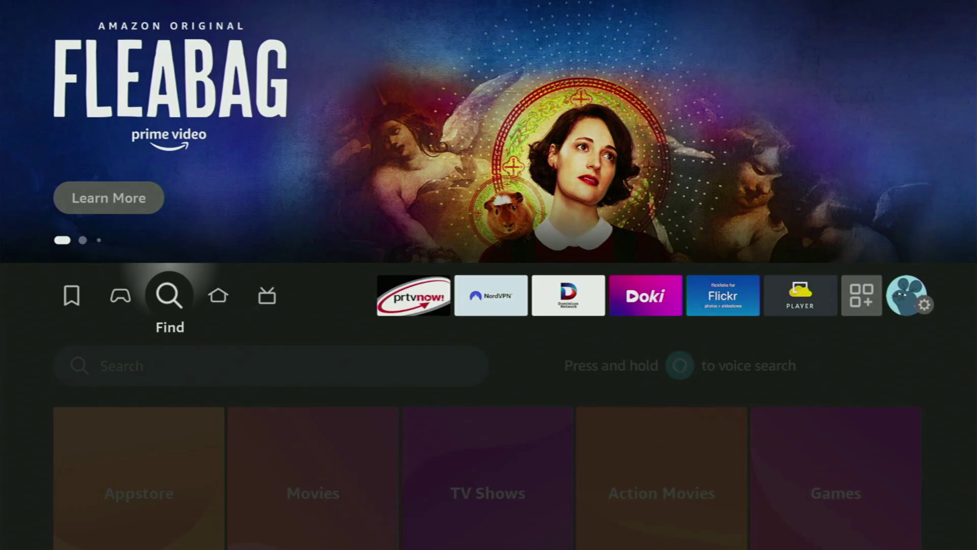
{"action": "key", "text": "Down"}
{"action": "key", "text": "Return"}
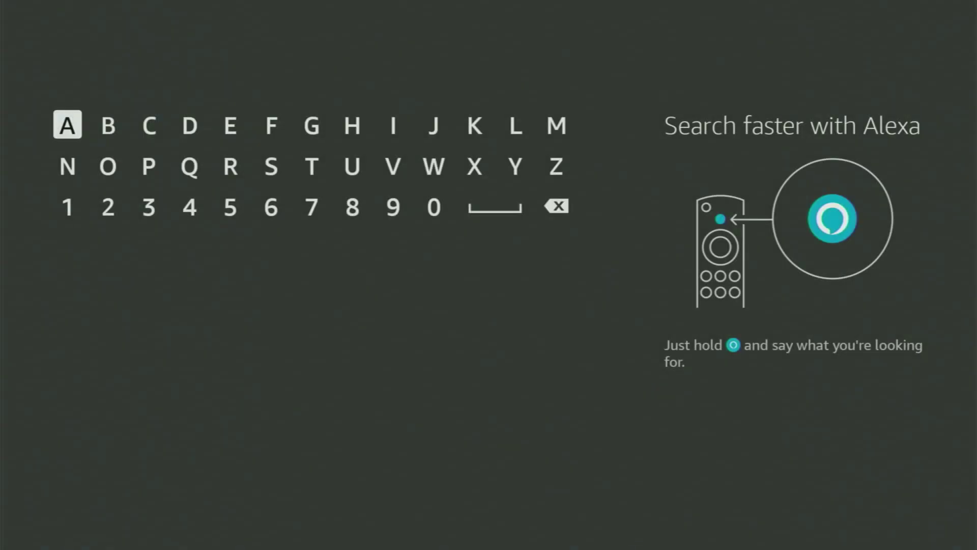
{"action": "key", "text": "Right"}
{"action": "key", "text": "Right"}
{"action": "key", "text": "Right"}
{"action": "key", "text": "Return"}
{"action": "key", "text": "Down"}
{"action": "key", "text": "Left"}
{"action": "key", "text": "Left"}
{"action": "key", "text": "Return"}
{"action": "key", "text": "Right"}
{"action": "key", "text": "Right"}
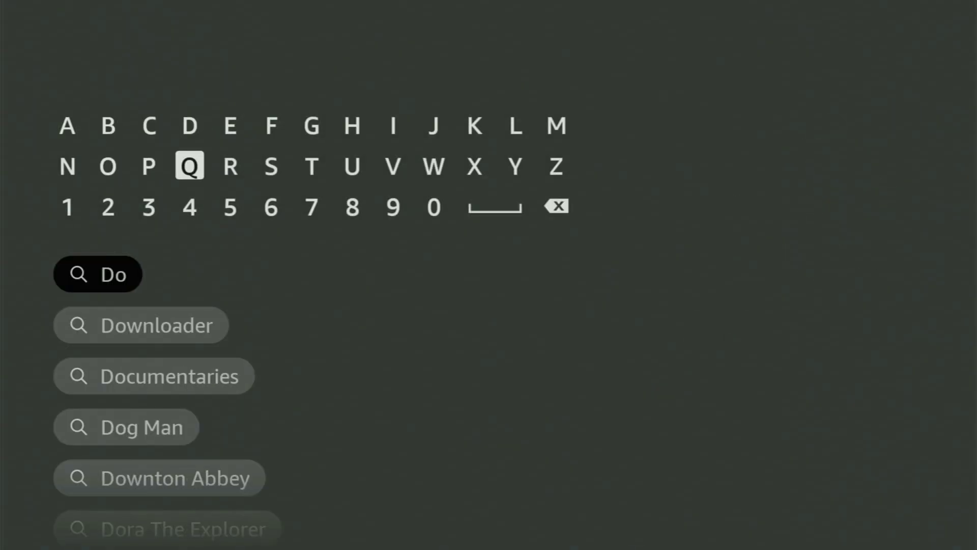
Step: Extend the search term to "Down" by adding the letters W and N
{"action": "key", "text": "Right"}
{"action": "key", "text": "Right"}
{"action": "key", "text": "Right"}
{"action": "key", "text": "Right"}
{"action": "key", "text": "Right"}
{"action": "key", "text": "Right"}
{"action": "key", "text": "Return"}
{"action": "key", "text": "Left"}
{"action": "key", "text": "Left"}
{"action": "key", "text": "Left"}
{"action": "key", "text": "Left"}
{"action": "key", "text": "Left"}
{"action": "key", "text": "Left"}
{"action": "key", "text": "Left"}
{"action": "key", "text": "Left"}
{"action": "key", "text": "Left"}
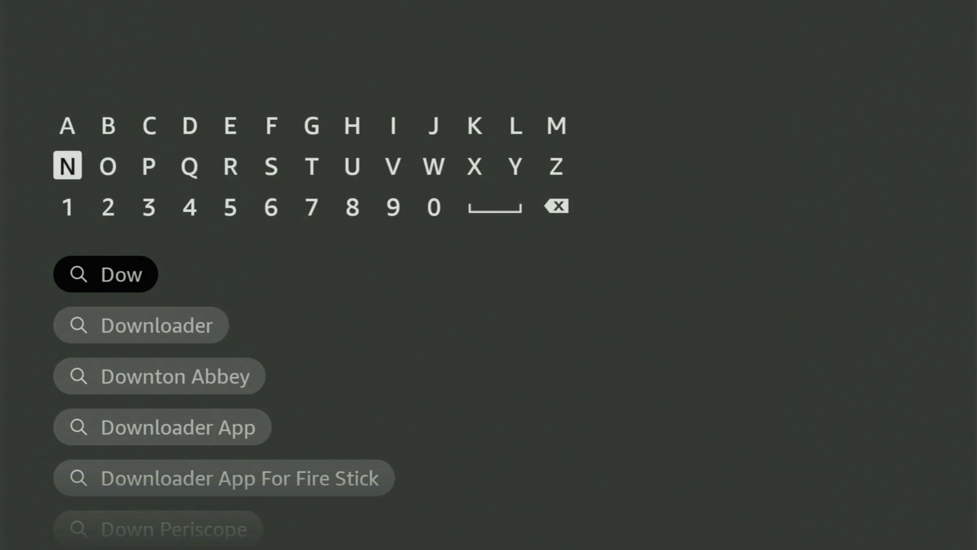
{"action": "key", "text": "Return"}
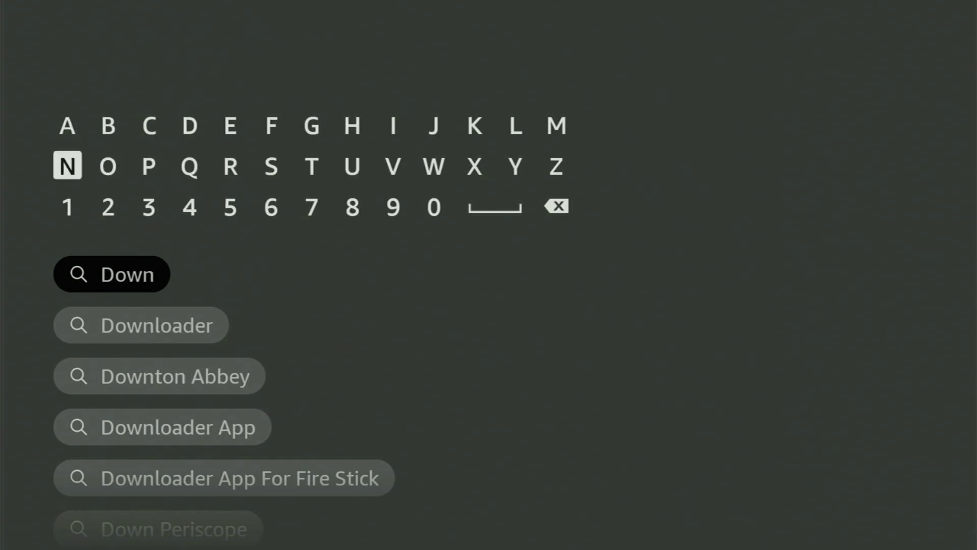
Step: Search for the suggested term Downloader and look through the first results under Apps and games
{"action": "key", "text": "Down"}
{"action": "key", "text": "Down"}
{"action": "key", "text": "Down"}
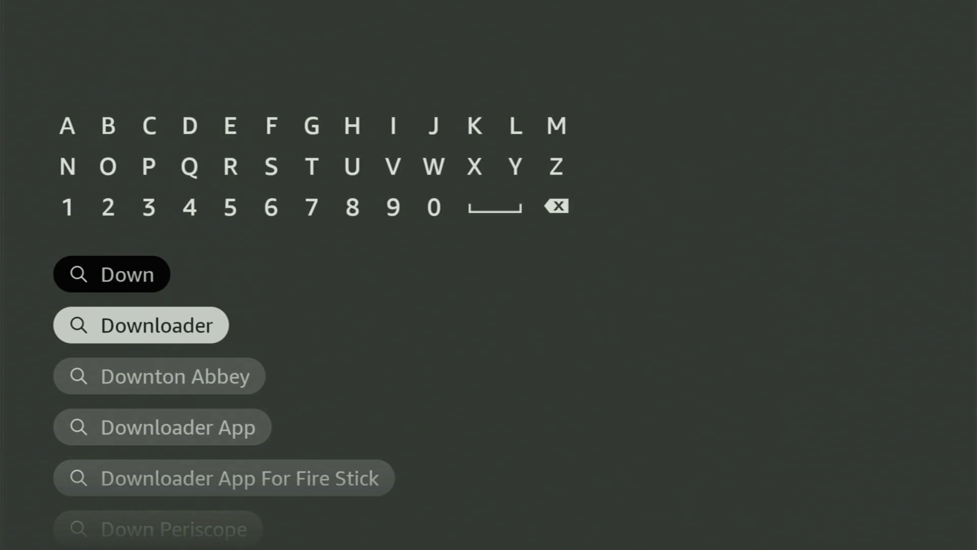
{"action": "key", "text": "Return"}
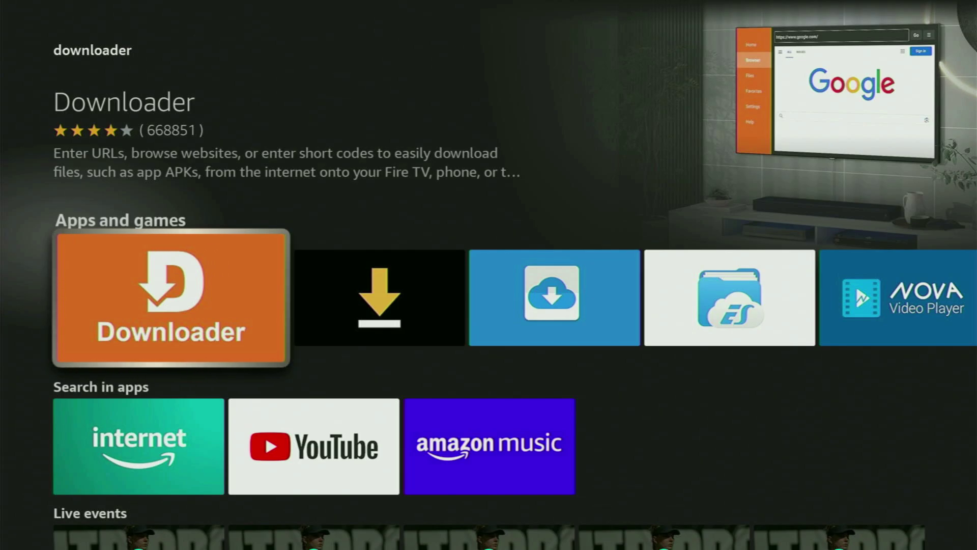
{"action": "key", "text": "Right"}
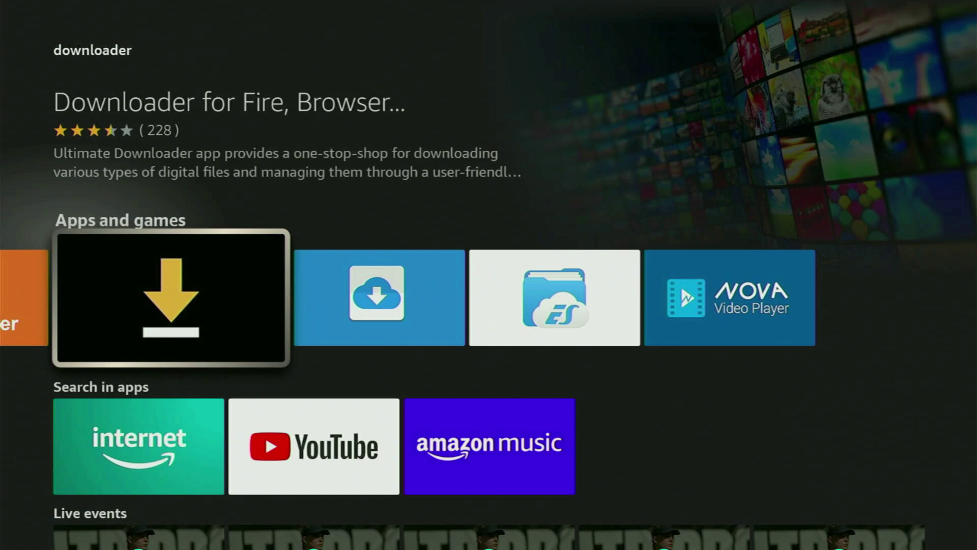
{"action": "key", "text": "Right"}
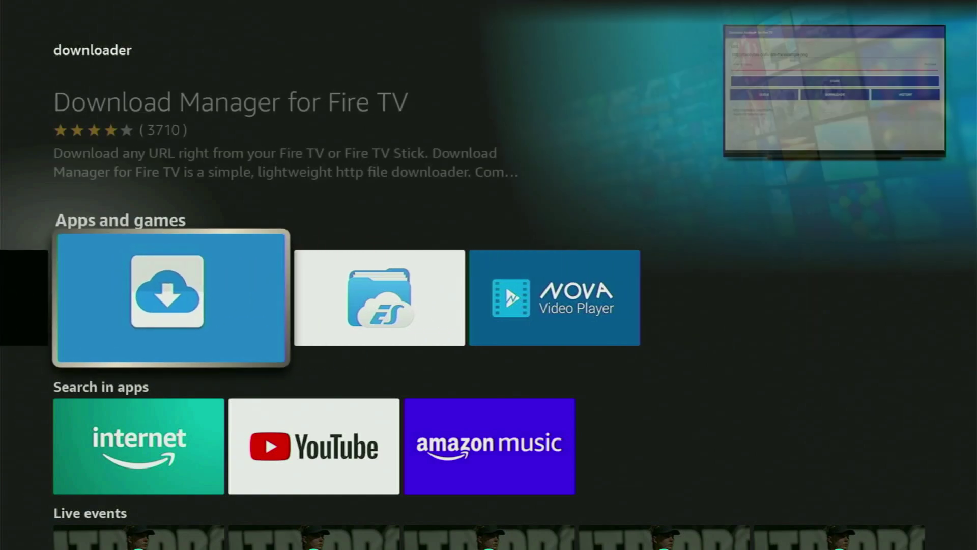
Step: Return to the home screen and open the My Fire TV section of the device settings
{"action": "key", "text": "Home"}
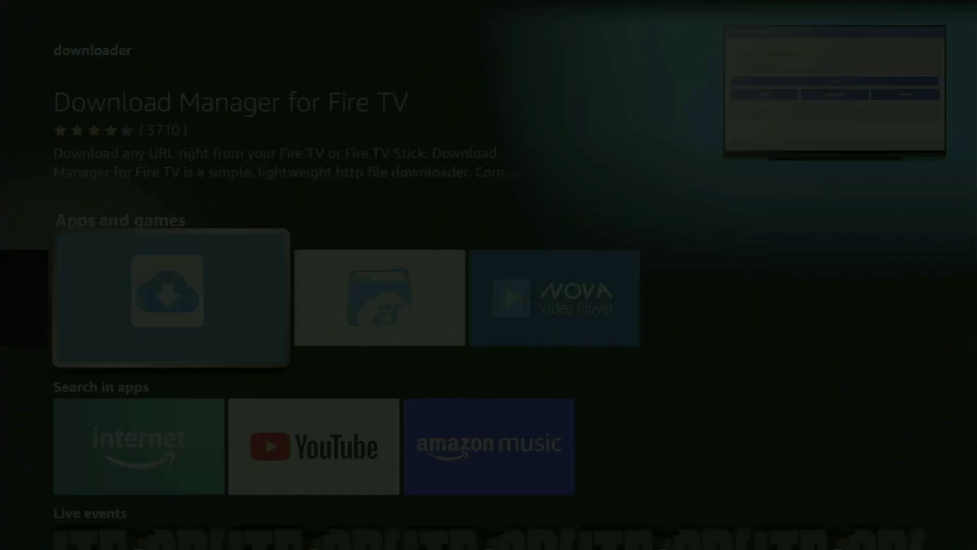
{"action": "key", "text": "Right"}
{"action": "key", "text": "Right"}
{"action": "key", "text": "Right"}
{"action": "key", "text": "Right"}
{"action": "key", "text": "Right"}
{"action": "key", "text": "Right"}
{"action": "key", "text": "Right"}
{"action": "key", "text": "Right"}
{"action": "key", "text": "Right"}
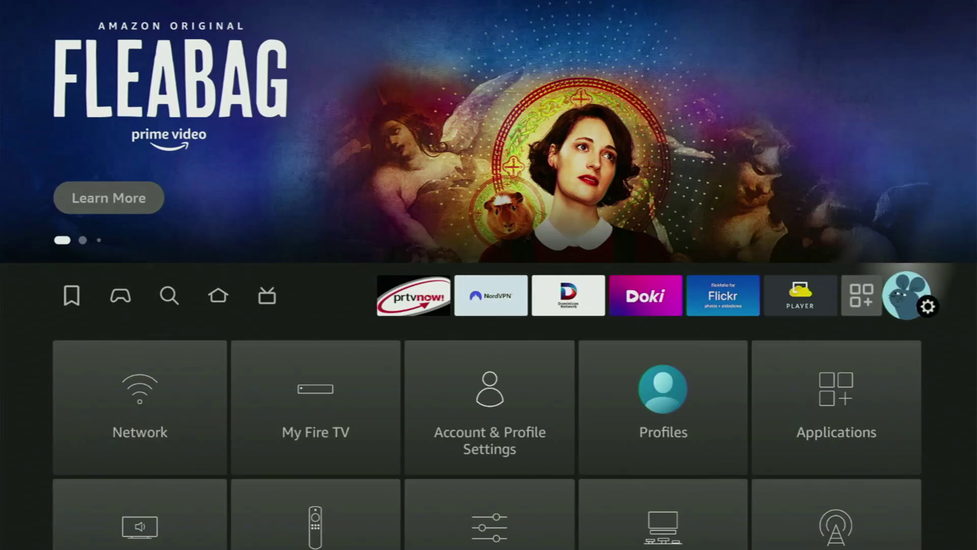
{"action": "key", "text": "Down"}
{"action": "key", "text": "Right"}
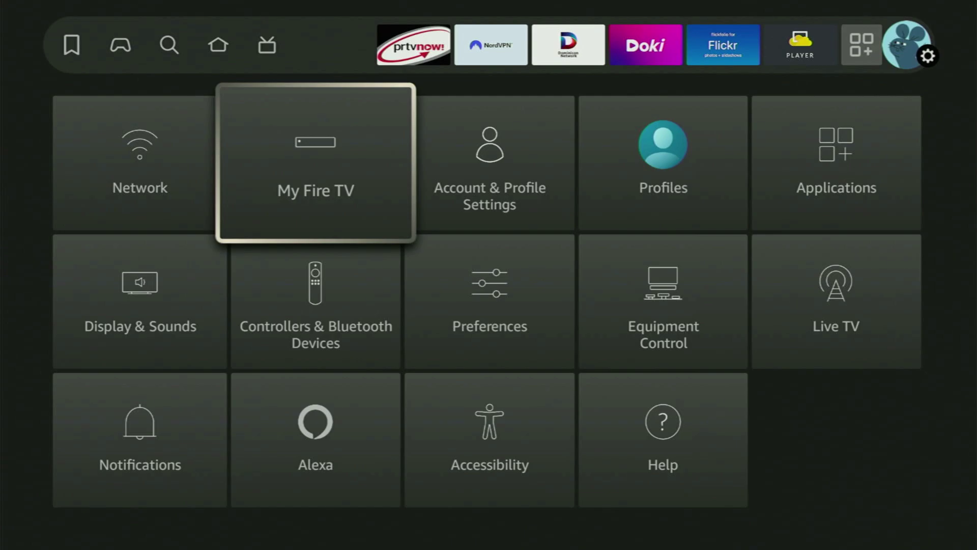
{"action": "key", "text": "Return"}
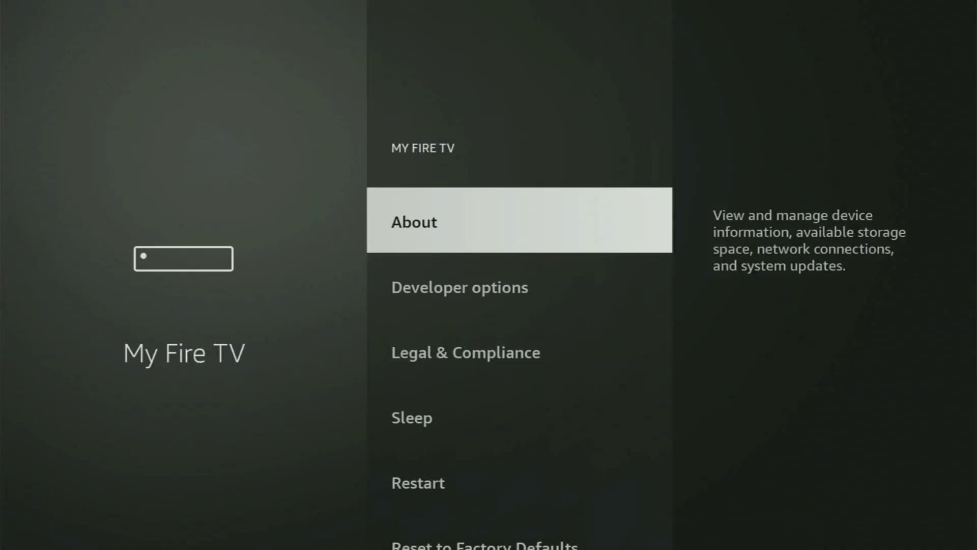
Step: Examine the entries of the My Fire TV settings from About through Restart
{"action": "key", "text": "Down"}
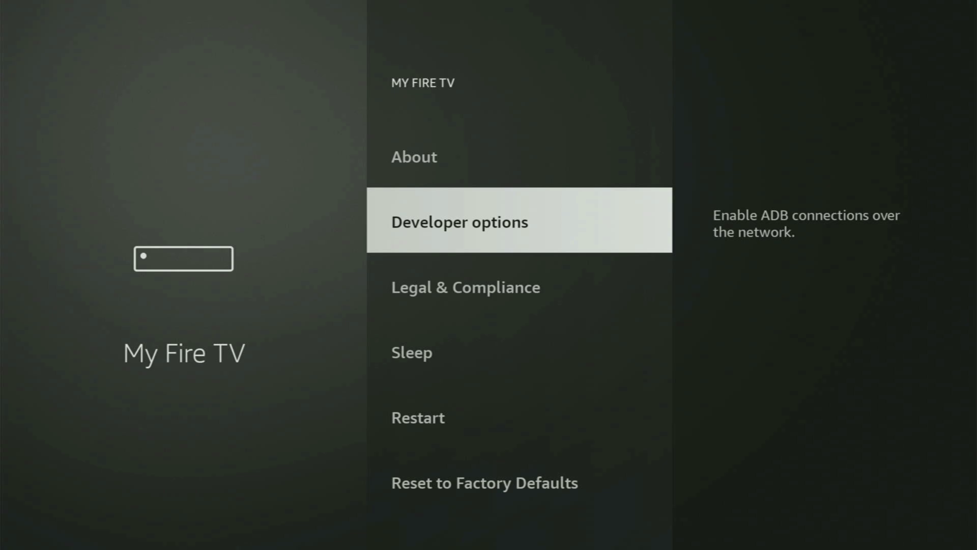
{"action": "key", "text": "Down"}
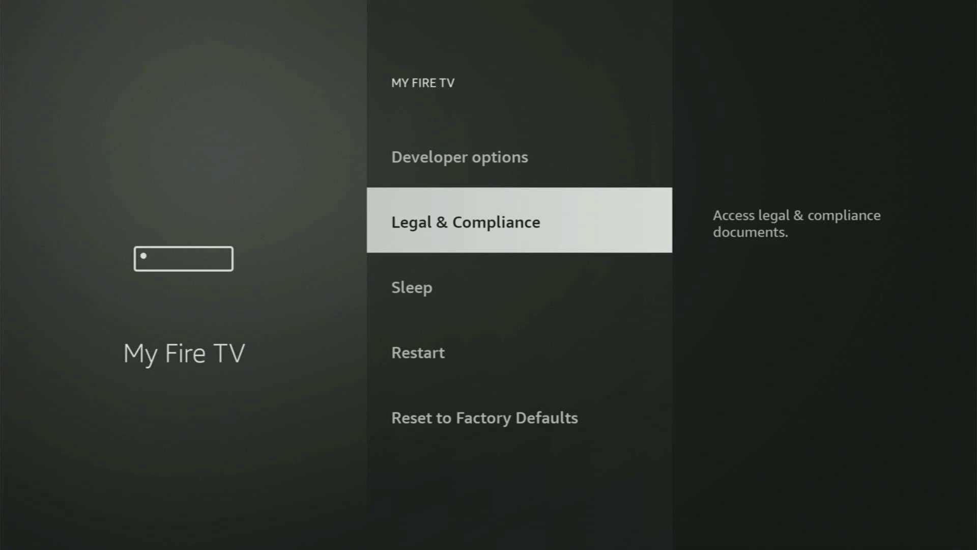
{"action": "key", "text": "Down"}
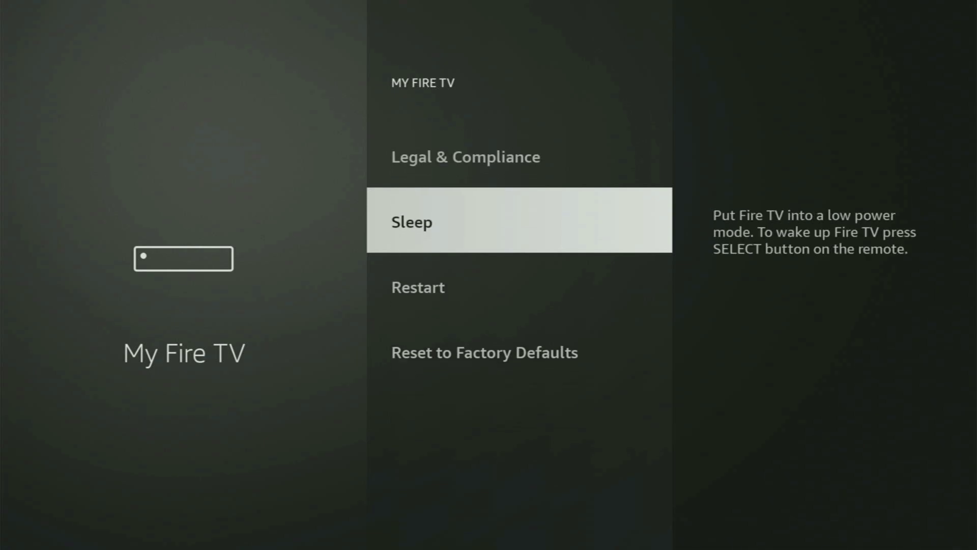
{"action": "key", "text": "Down"}
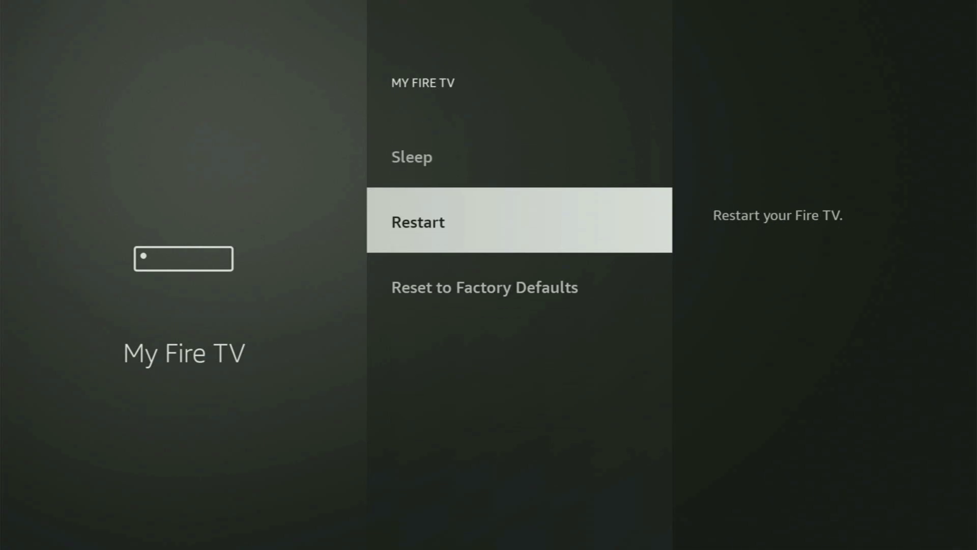
{"action": "key", "text": "Up"}
{"action": "key", "text": "Up"}
{"action": "key", "text": "Up"}
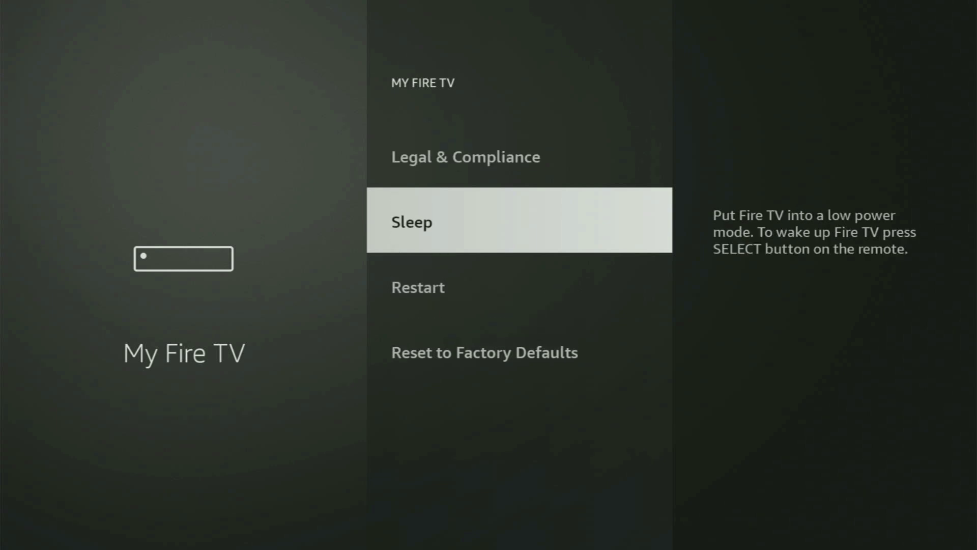
{"action": "key", "text": "Up"}
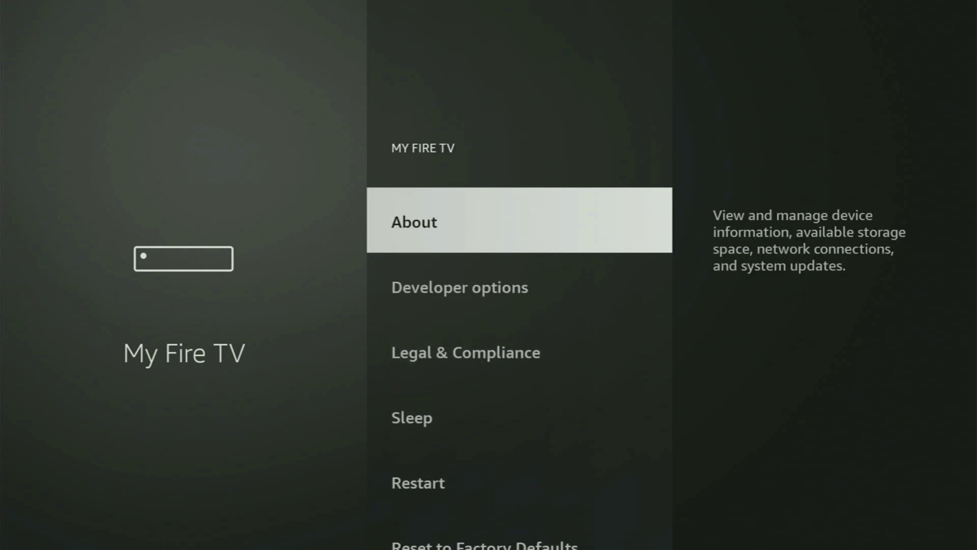
Step: Open the About section, select the Fire TV device entry, and return to the My Fire TV settings
{"action": "key", "text": "Return"}
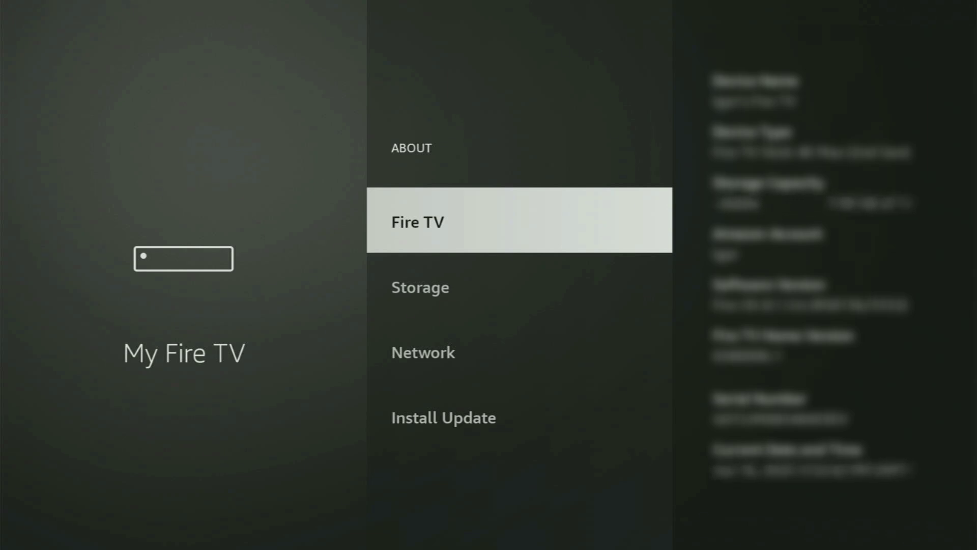
{"action": "key", "text": "Return"}
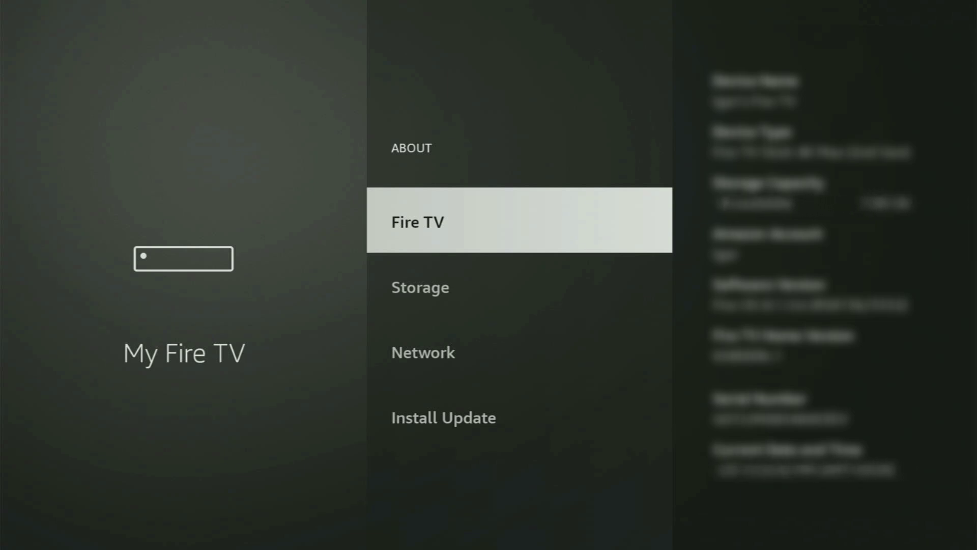
{"action": "key", "text": "Escape"}
Step: Open Developer options and toggle ADB debugging, leaving it set to ON
{"action": "key", "text": "Down"}
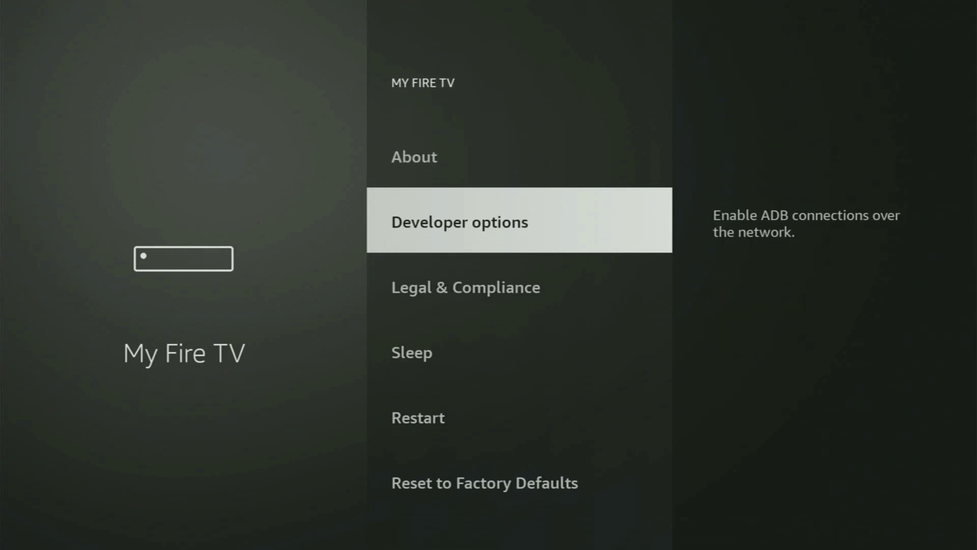
{"action": "key", "text": "Return"}
{"action": "key", "text": "Return"}
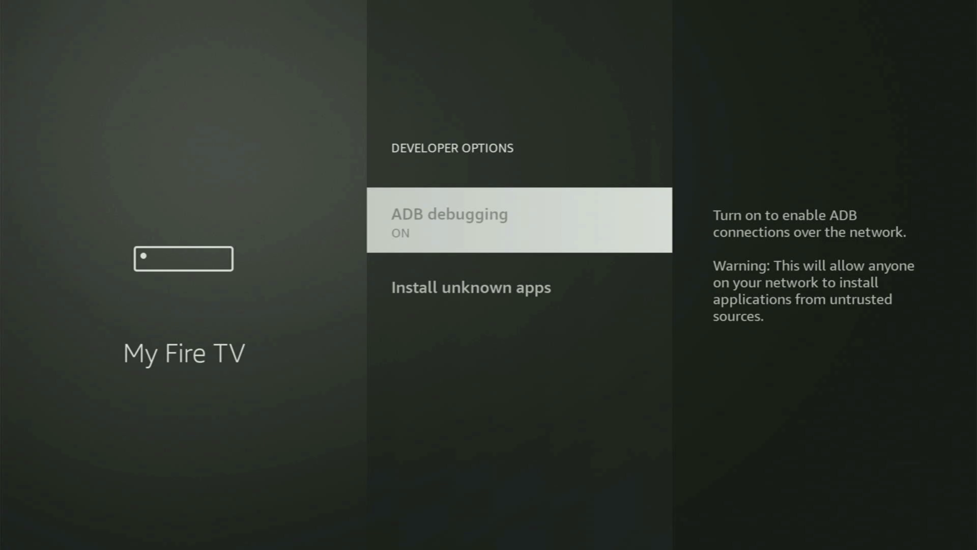
{"action": "key", "text": "Return"}
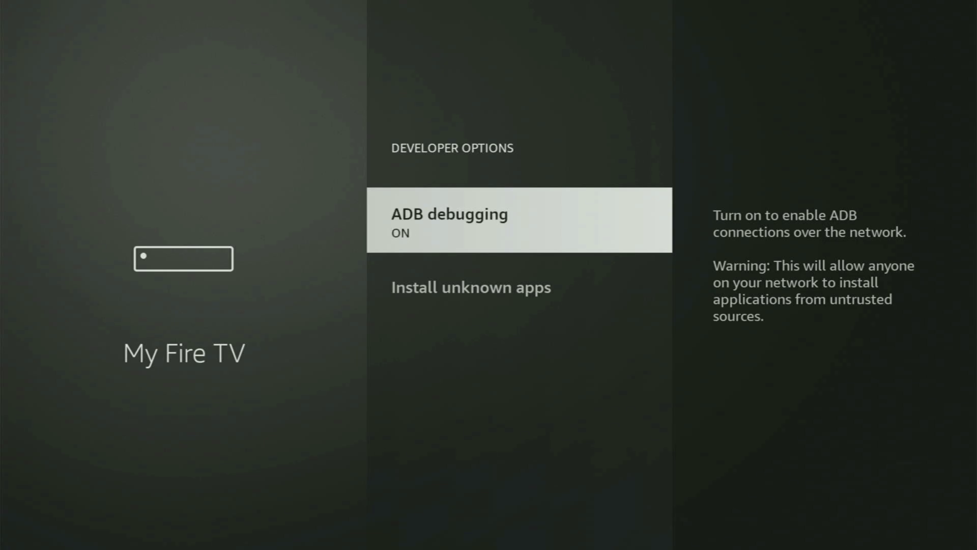
Step: Open Install unknown apps and toggle the permission for Downloader, leaving it set to ON
{"action": "key", "text": "Down"}
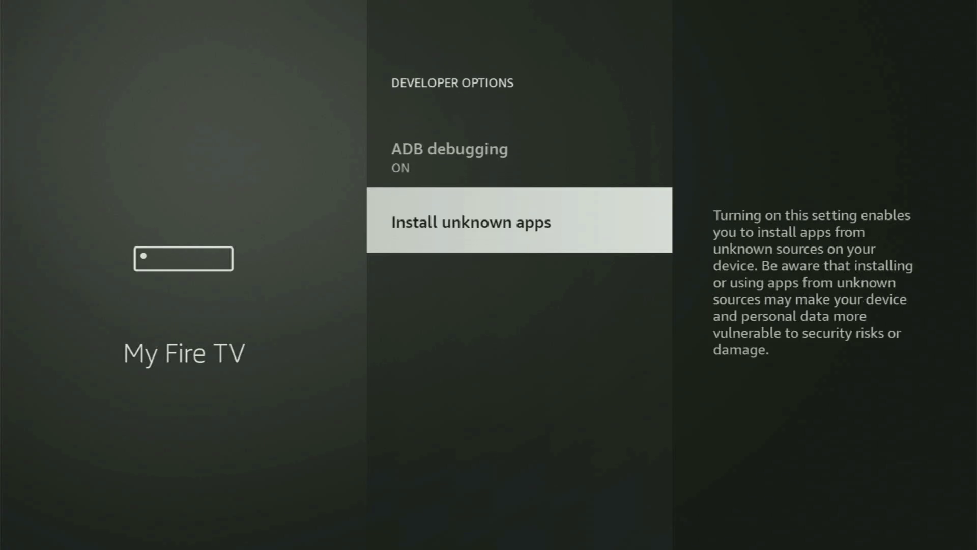
{"action": "key", "text": "Return"}
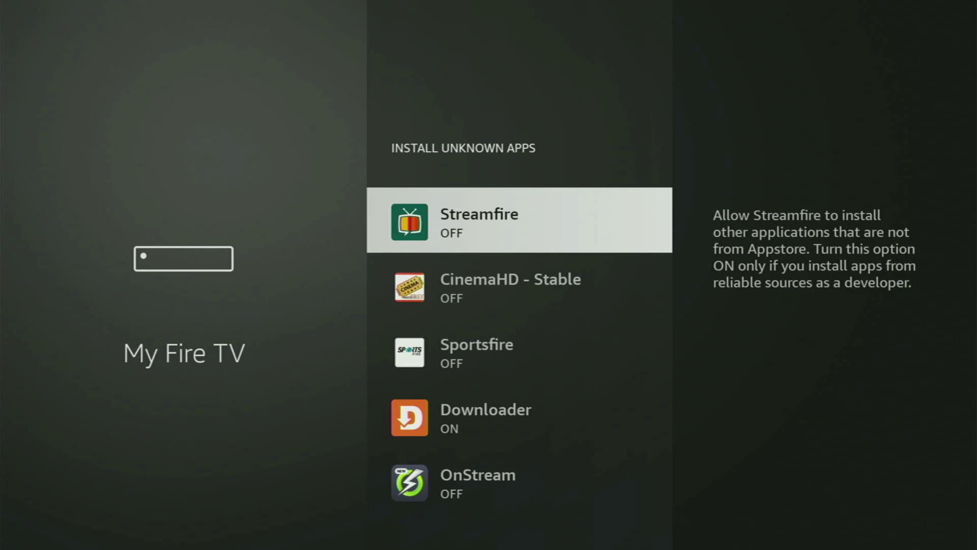
{"action": "key", "text": "Down"}
{"action": "key", "text": "Down"}
{"action": "key", "text": "Down"}
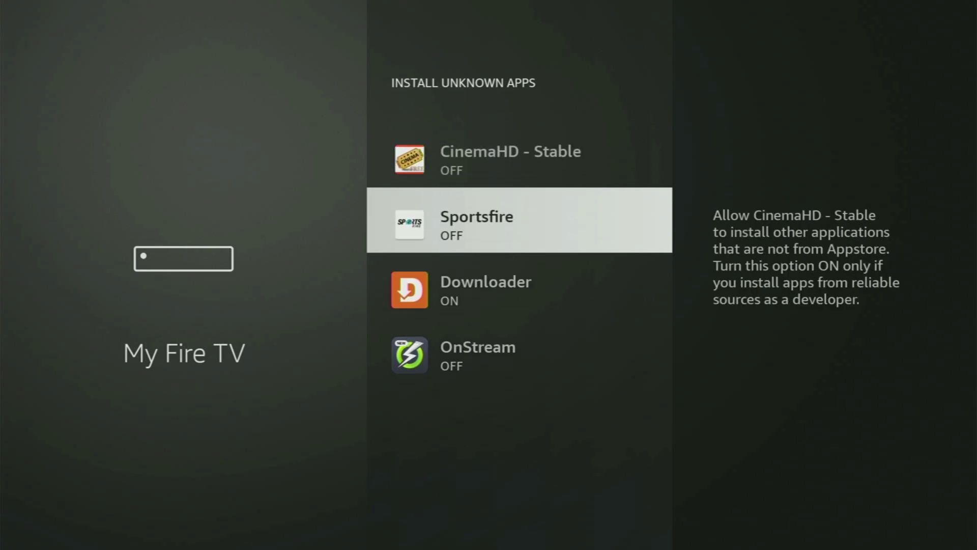
{"action": "key", "text": "Return"}
{"action": "key", "text": "Return"}
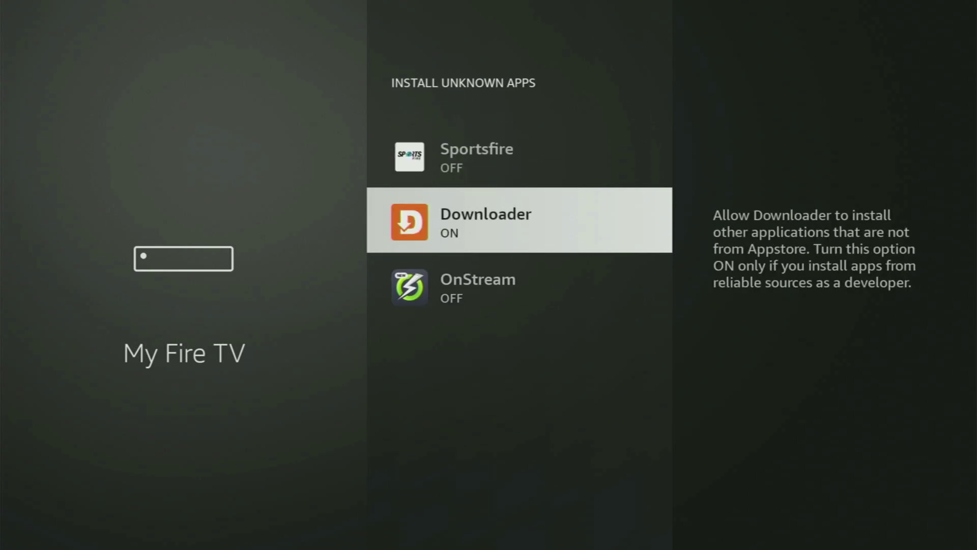
{"action": "key", "text": "Up"}
{"action": "key", "text": "Up"}
{"action": "key", "text": "Up"}
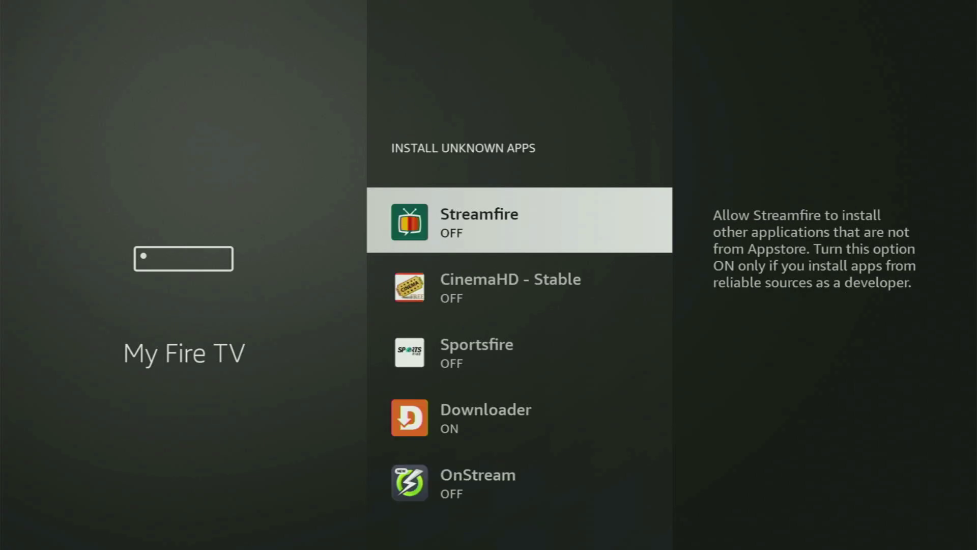
Step: Examine the apps in the Install unknown apps list from Streamfire through OnStream
{"action": "key", "text": "Down"}
{"action": "key", "text": "Down"}
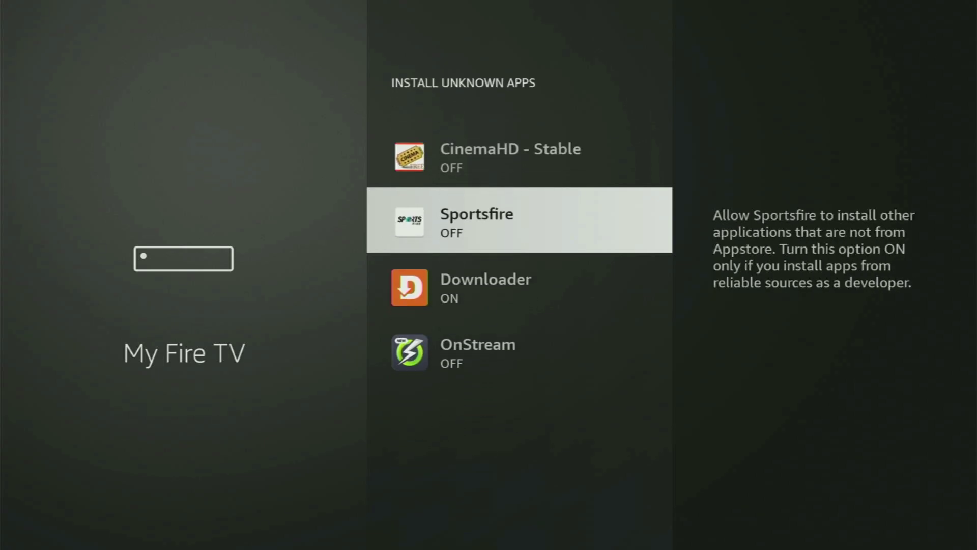
{"action": "key", "text": "Down"}
{"action": "key", "text": "Down"}
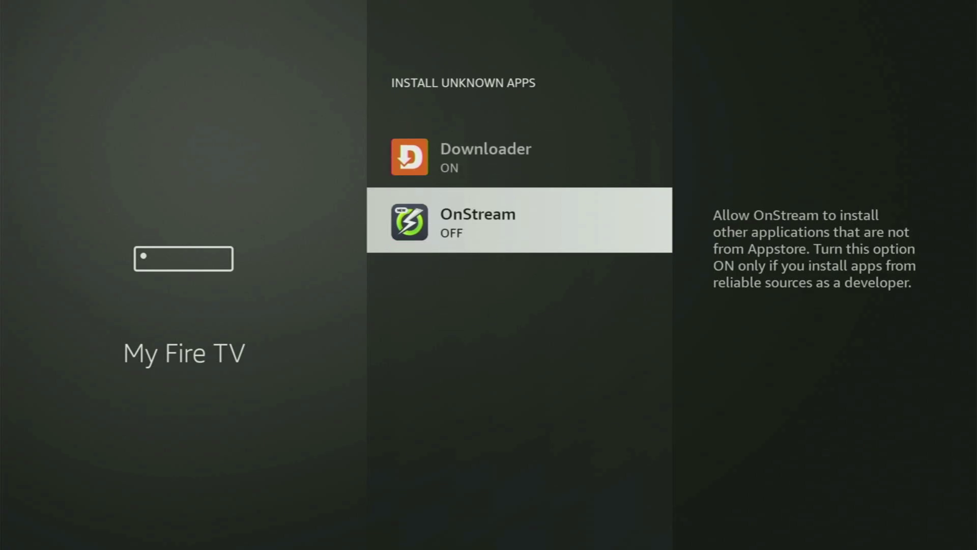
{"action": "key", "text": "Up"}
{"action": "key", "text": "Up"}
{"action": "key", "text": "Up"}
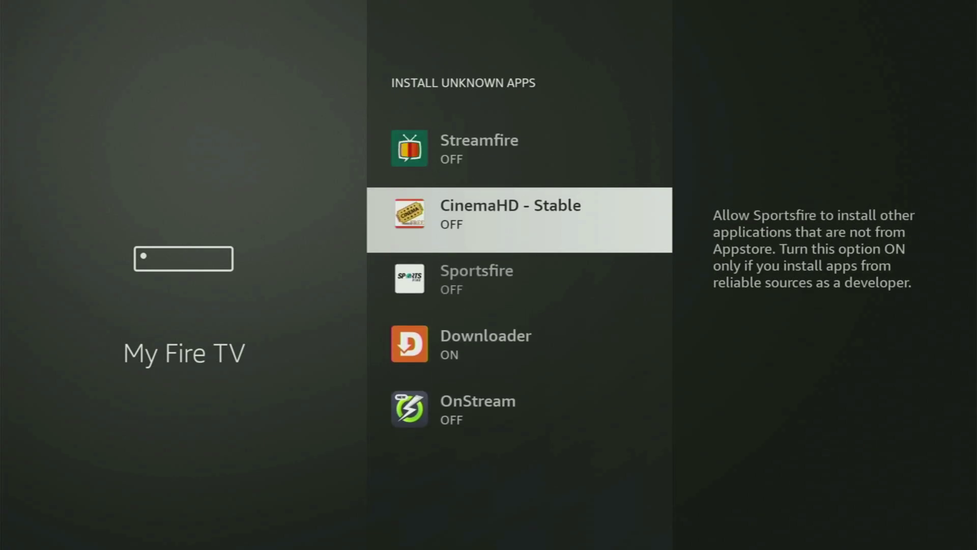
{"action": "key", "text": "Up"}
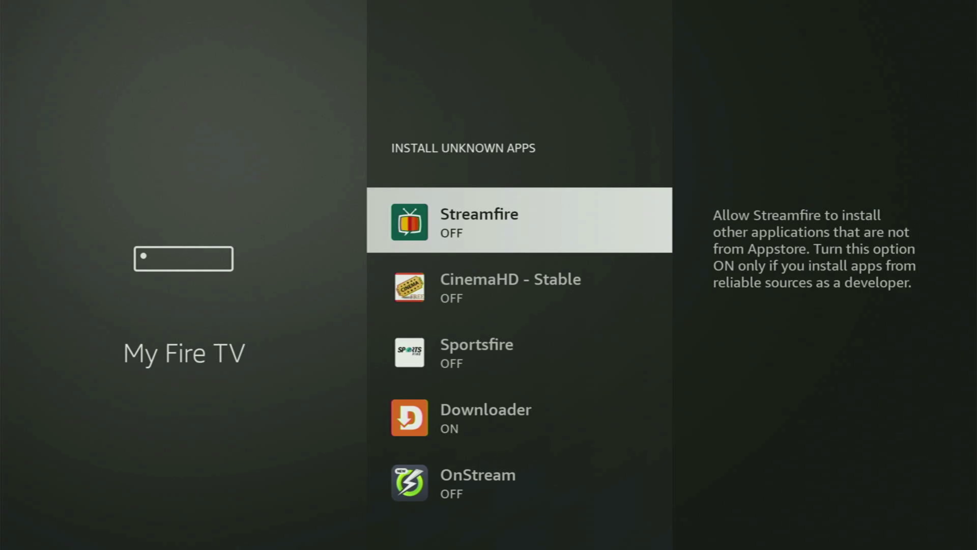
{"action": "key", "text": "Down"}
{"action": "key", "text": "Down"}
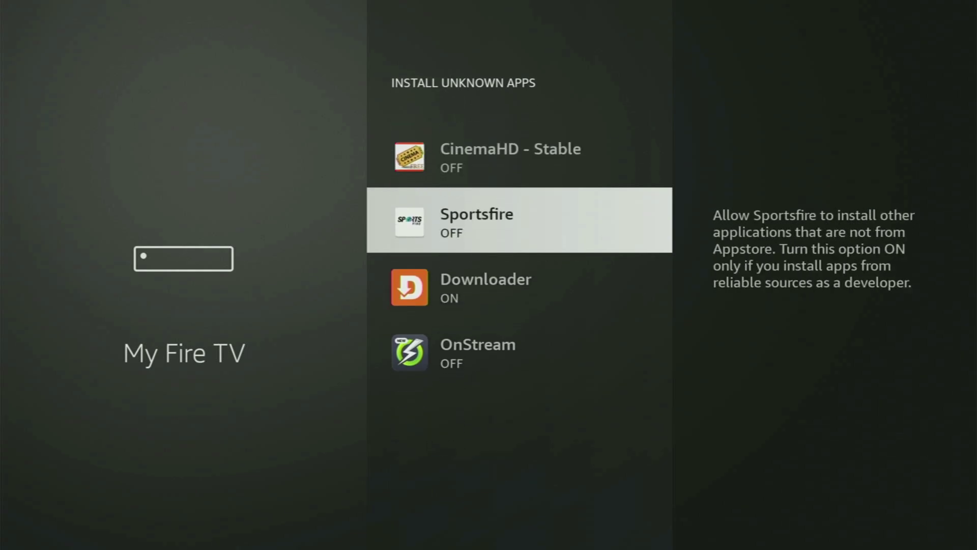
{"action": "key", "text": "Down"}
{"action": "key", "text": "Down"}
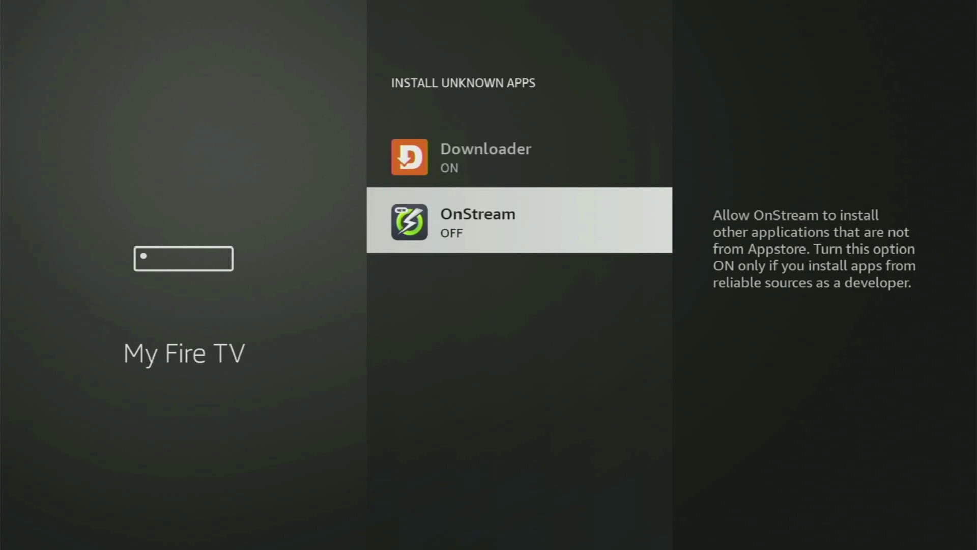
{"action": "key", "text": "Up"}
{"action": "key", "text": "Up"}
{"action": "key", "text": "Up"}
{"action": "key", "text": "Up"}
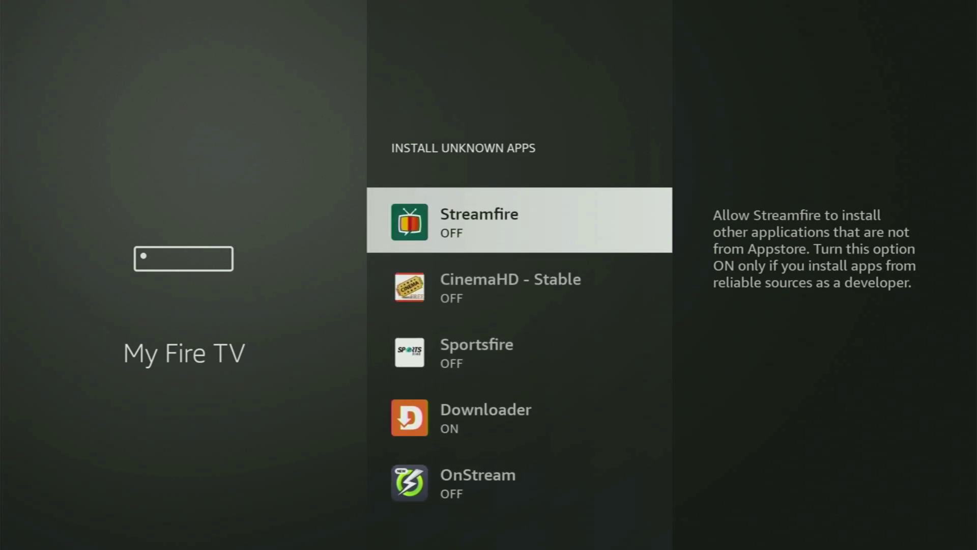
Step: Return to the Fire TV home screen and open the full Your Apps & Channels page
{"action": "key", "text": "Home"}
{"action": "key", "text": "Right"}
{"action": "key", "text": "Right"}
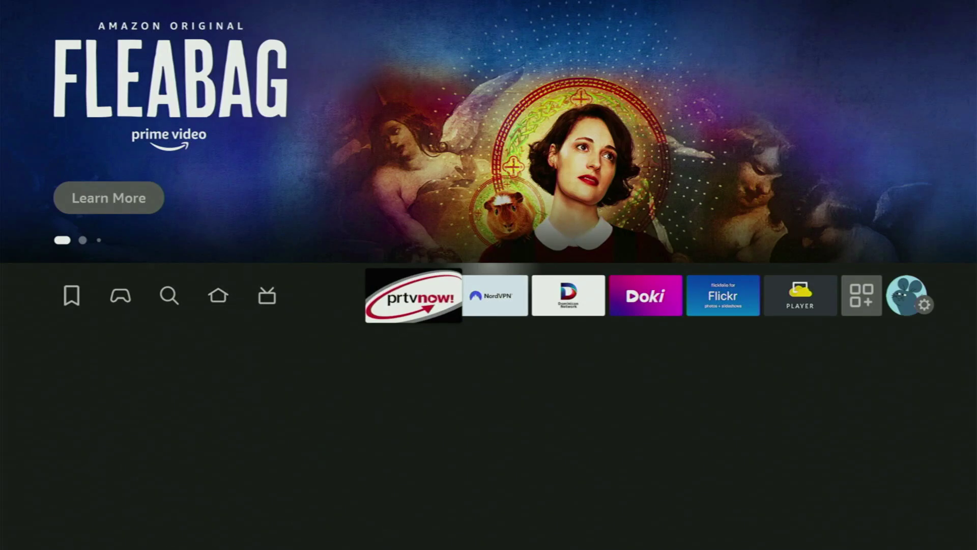
{"action": "key", "text": "Right"}
{"action": "key", "text": "Right"}
{"action": "key", "text": "Right"}
{"action": "key", "text": "Right"}
{"action": "key", "text": "Right"}
{"action": "key", "text": "Right"}
{"action": "key", "text": "Return"}
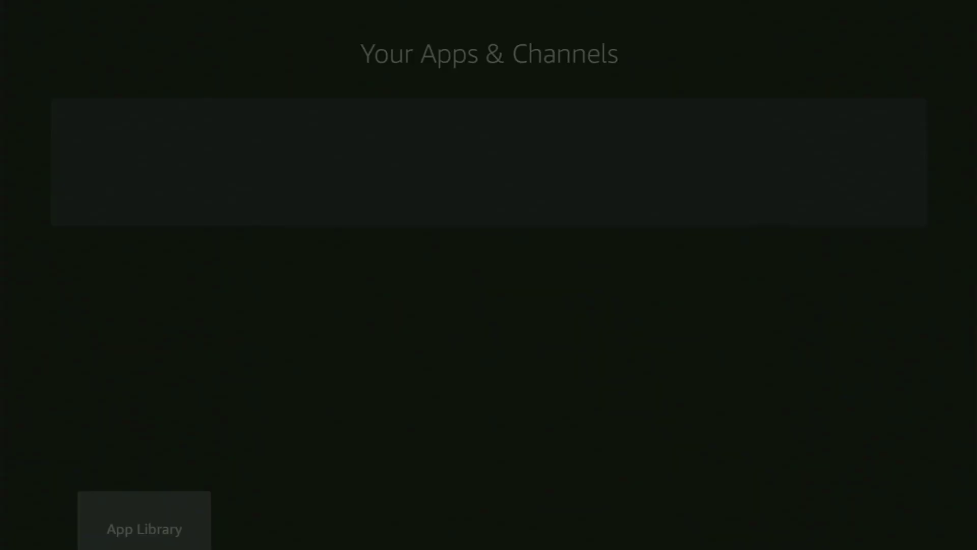
Step: Locate Downloader among the installed apps and bring the selection onto it
{"action": "key", "text": "Down"}
{"action": "key", "text": "Down"}
{"action": "key", "text": "Down"}
{"action": "key", "text": "Right"}
{"action": "key", "text": "Right"}
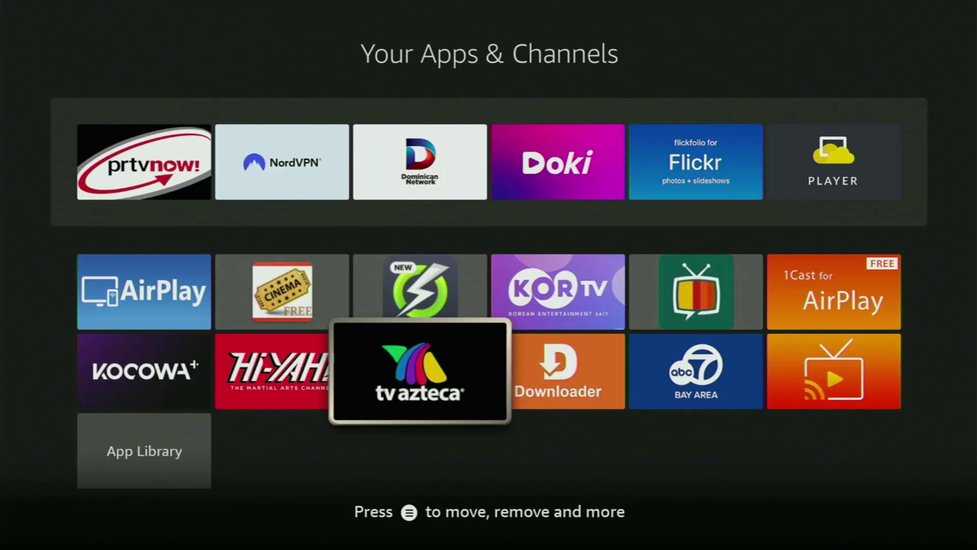
{"action": "key", "text": "Right"}
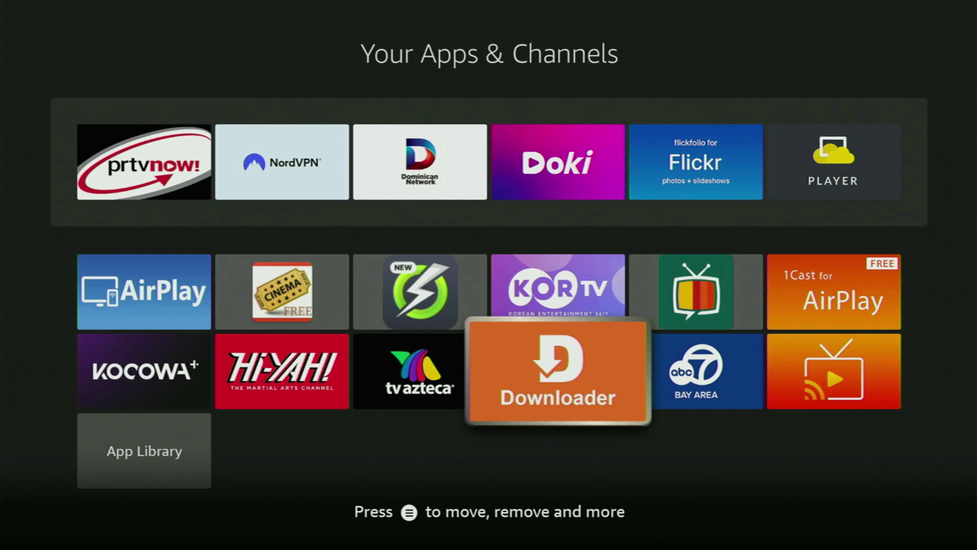
Step: Launch NordVPN from the top row of Your Apps & Channels
{"action": "key", "text": "Up"}
{"action": "key", "text": "Up"}
{"action": "key", "text": "Up"}
{"action": "key", "text": "Left"}
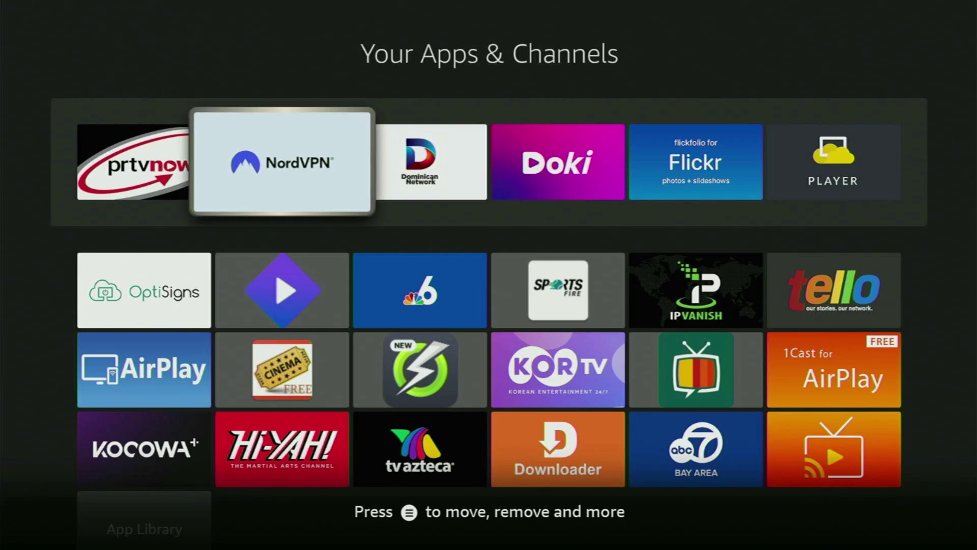
{"action": "key", "text": "Return"}
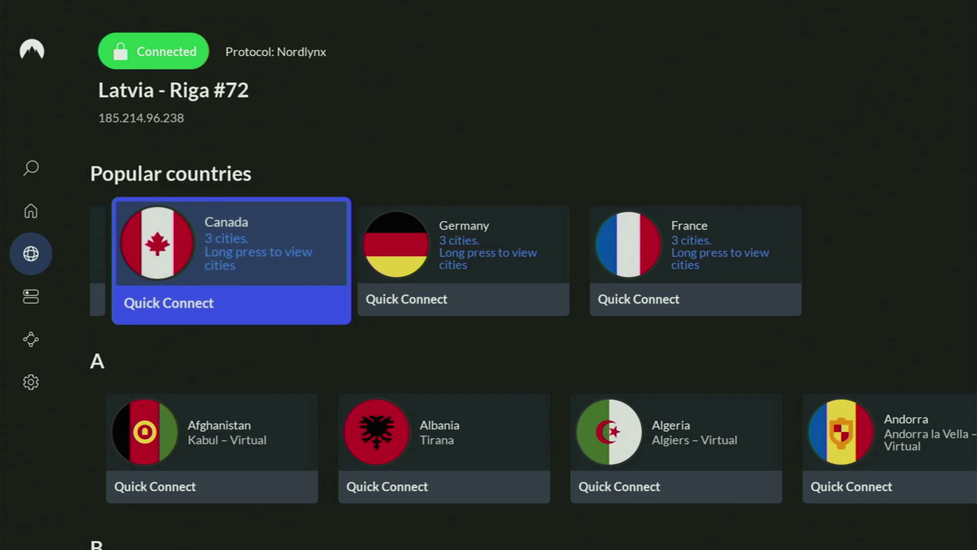
Step: Examine NordVPN's alphabetical list of server countries down to the U - V group
{"action": "key", "text": "Down"}
{"action": "key", "text": "Down"}
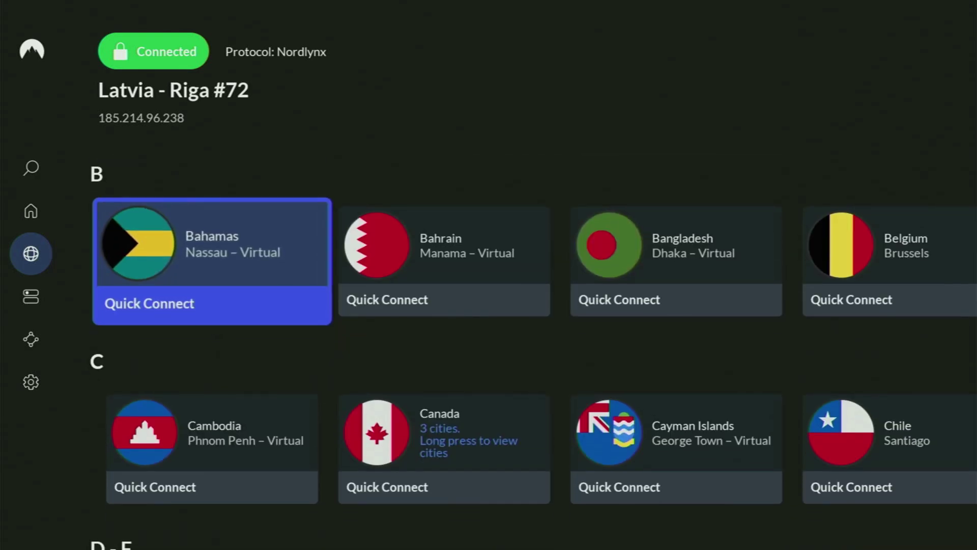
{"action": "key", "text": "Down"}
{"action": "key", "text": "Down"}
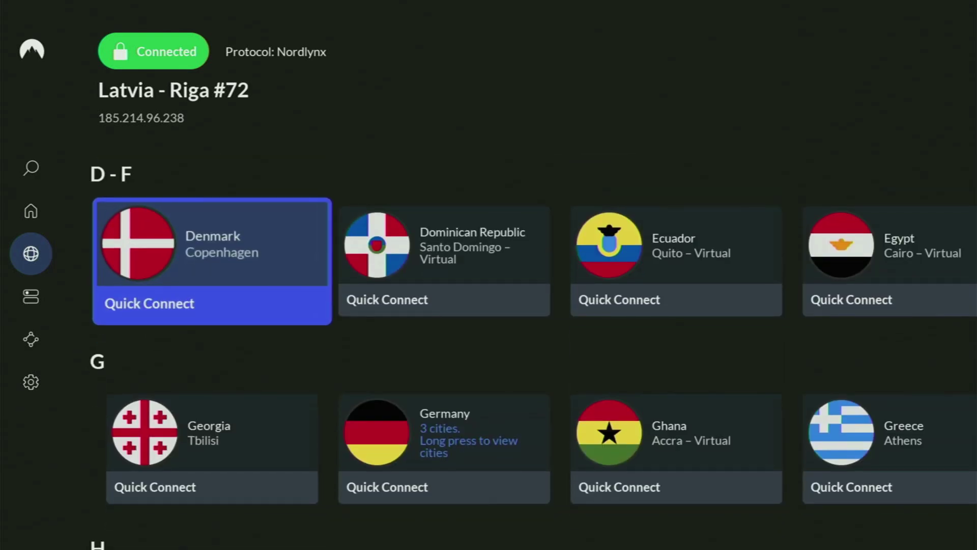
{"action": "key", "text": "Down"}
{"action": "key", "text": "Down"}
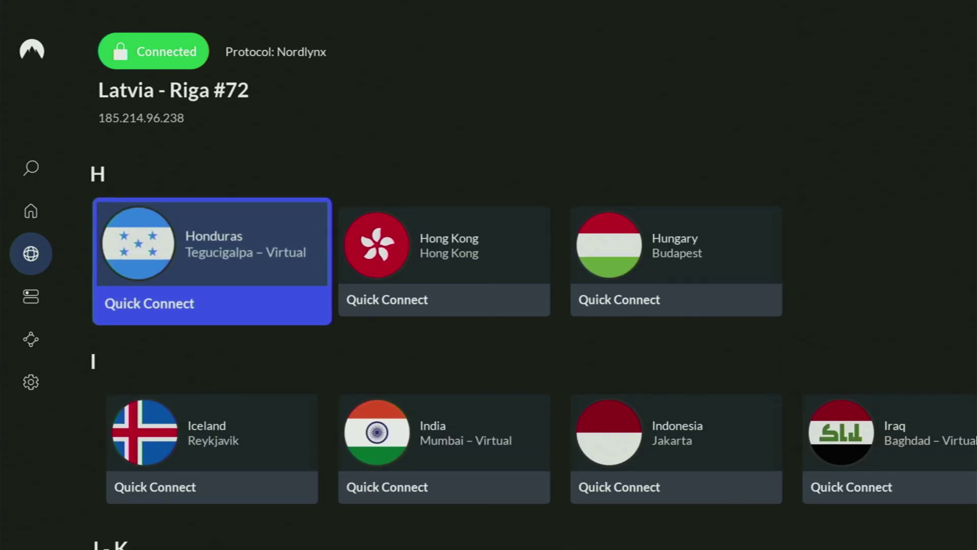
{"action": "key", "text": "Down"}
{"action": "key", "text": "Down"}
{"action": "key", "text": "Down"}
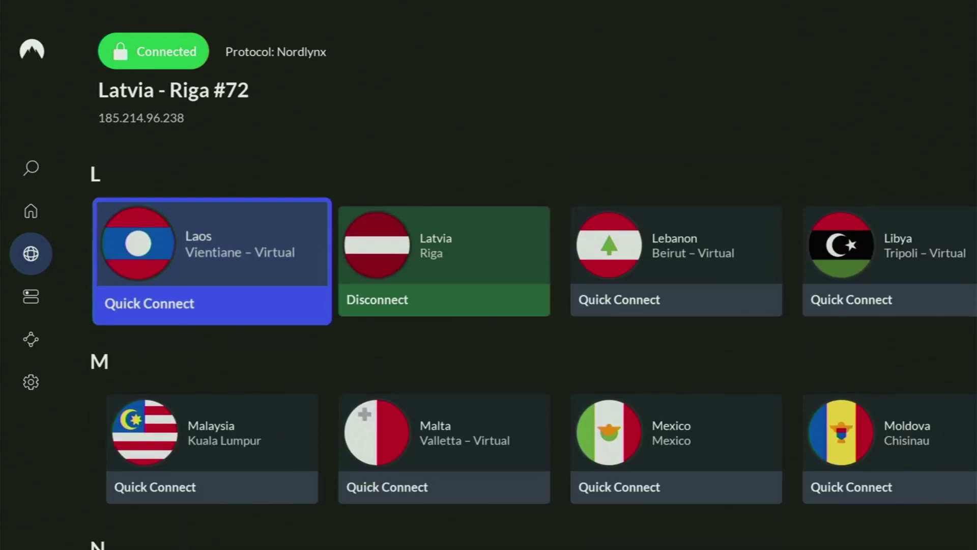
{"action": "key", "text": "Down"}
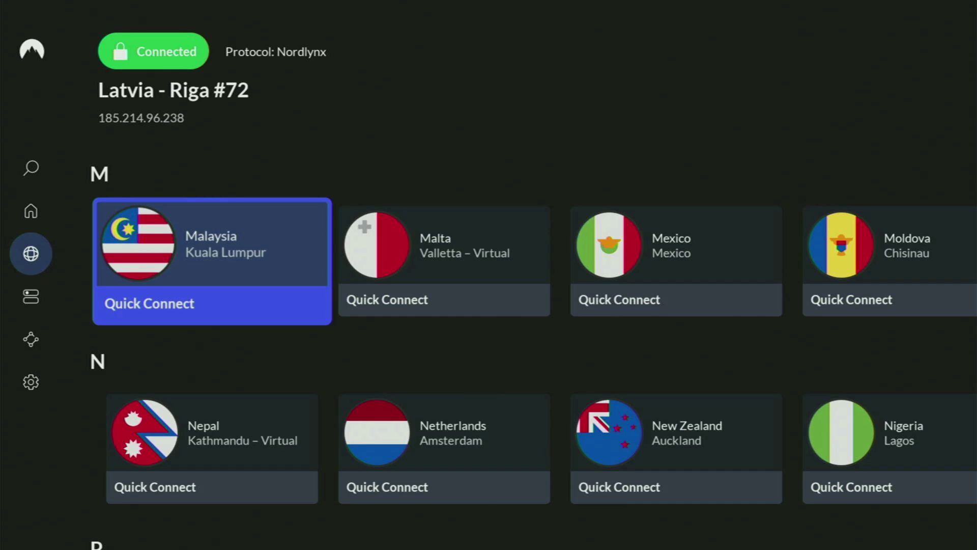
{"action": "key", "text": "Down"}
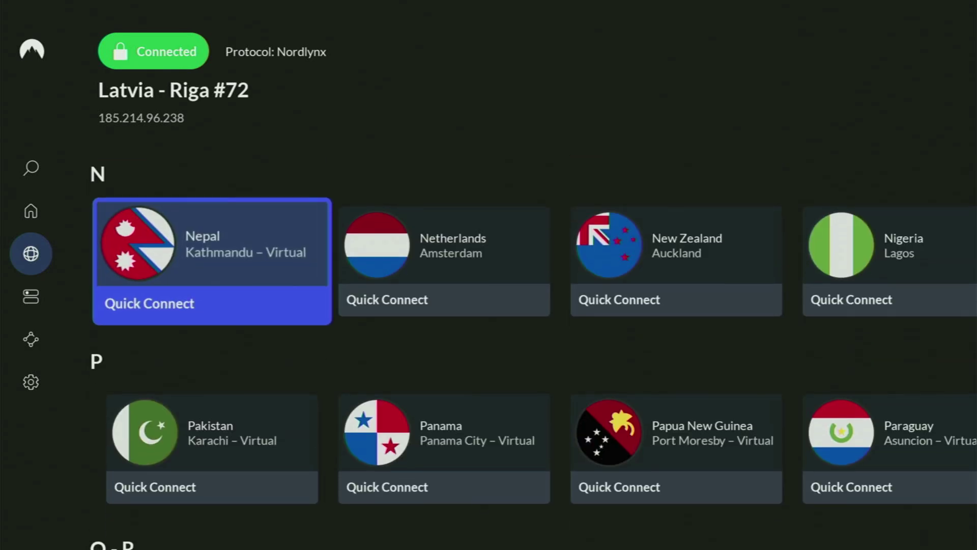
{"action": "key", "text": "Down"}
{"action": "key", "text": "Down"}
{"action": "key", "text": "Down"}
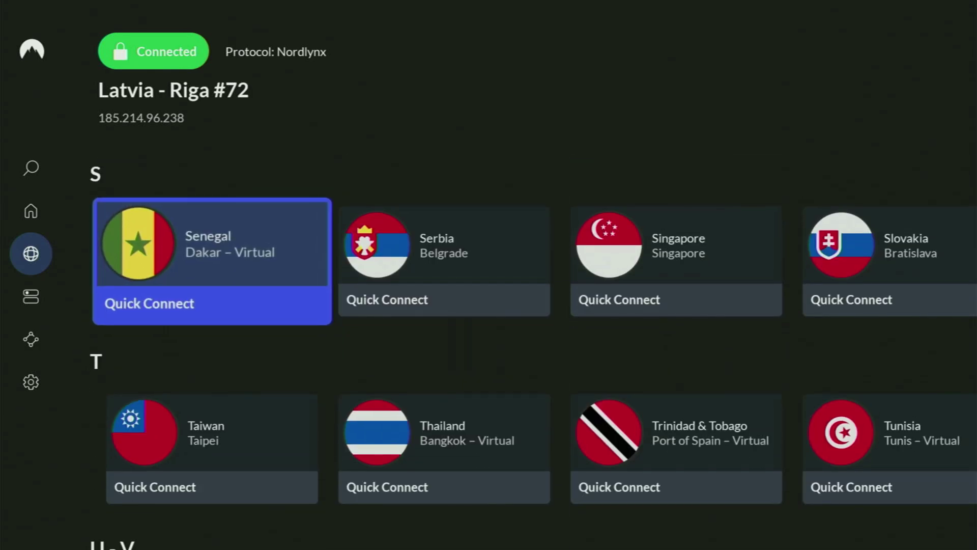
{"action": "key", "text": "Down"}
{"action": "key", "text": "Down"}
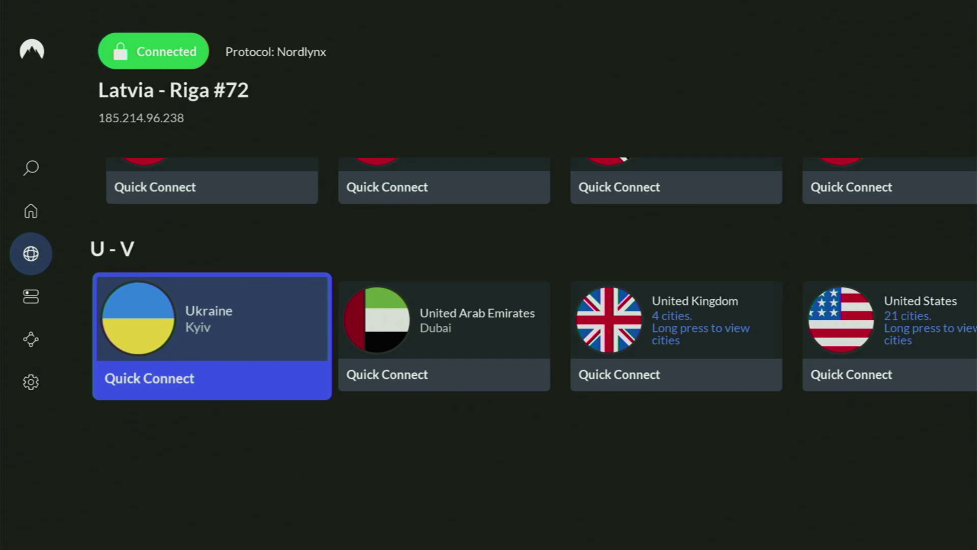
Step: Look through the U - V server countries from Ukraine to Vietnam
{"action": "key", "text": "Right"}
{"action": "key", "text": "Right"}
{"action": "key", "text": "Right"}
{"action": "key", "text": "Right"}
{"action": "key", "text": "Right"}
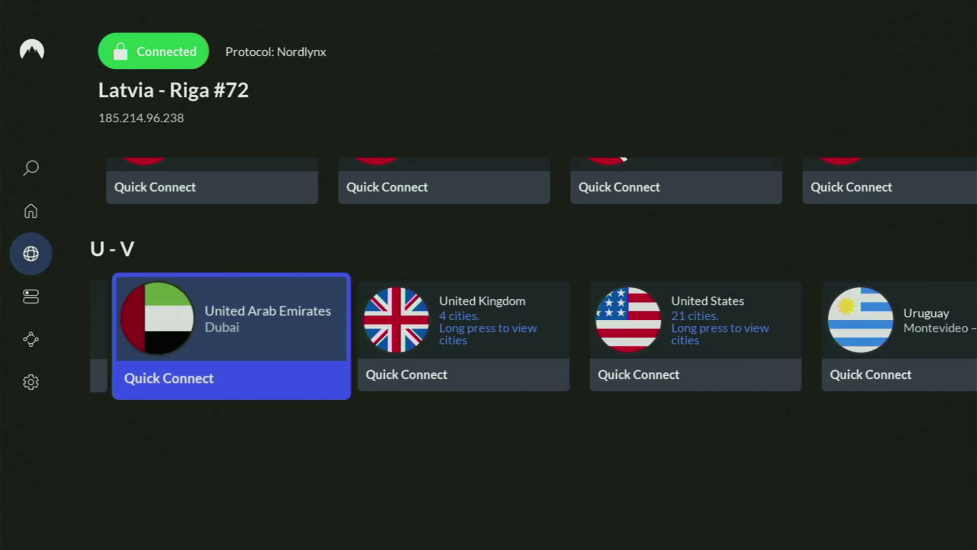
{"action": "key", "text": "Right"}
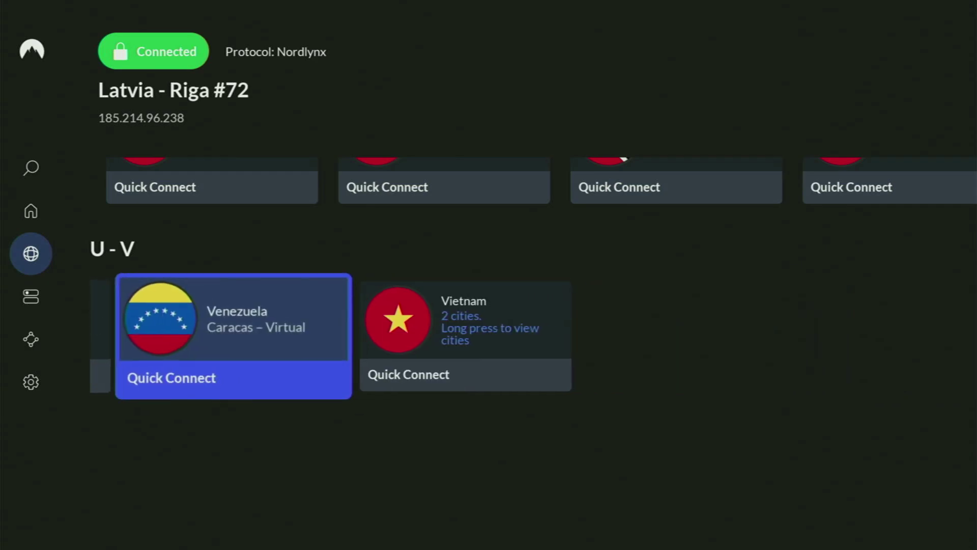
{"action": "key", "text": "Right"}
Step: Connect the VPN to the Romania server in Bucharest from the Q - R group
{"action": "key", "text": "Up"}
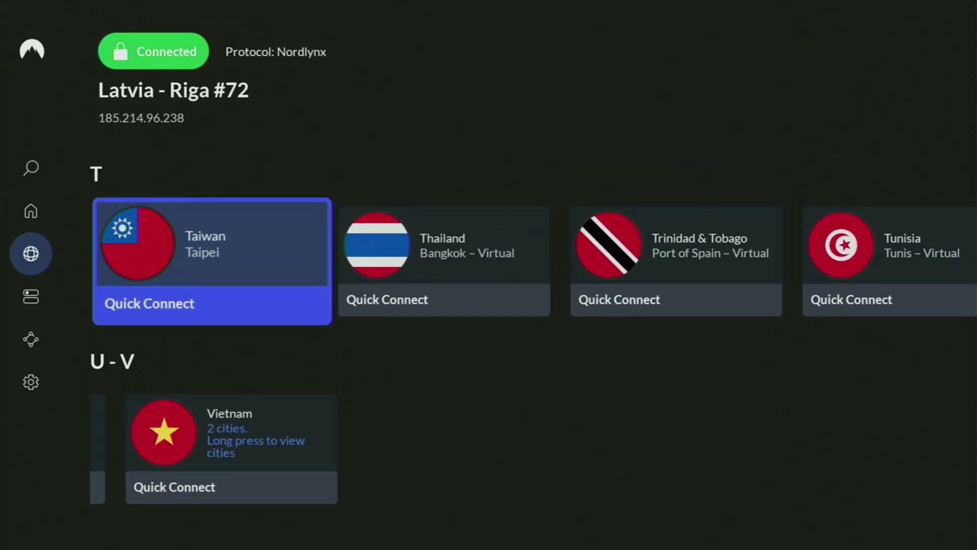
{"action": "key", "text": "Up"}
{"action": "key", "text": "Up"}
{"action": "key", "text": "Up"}
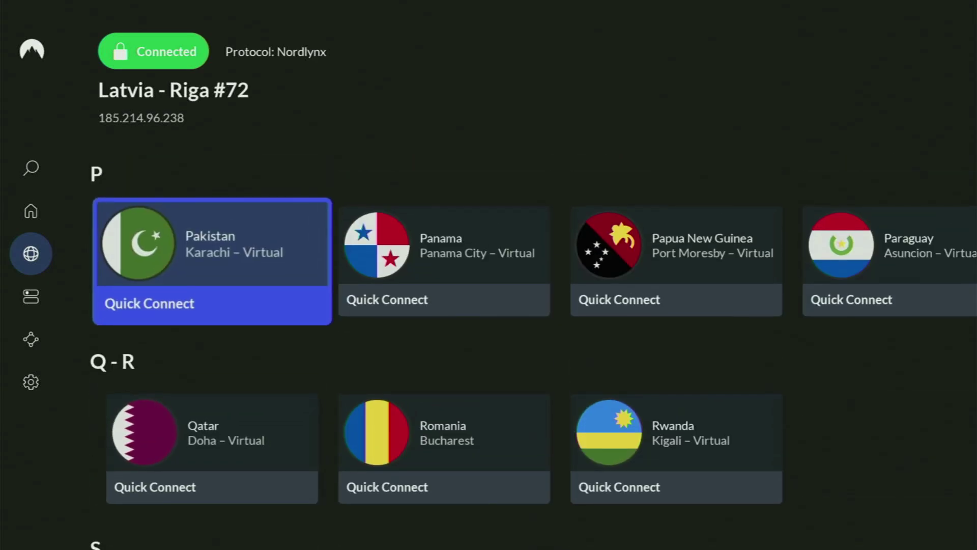
{"action": "key", "text": "Down"}
{"action": "key", "text": "Return"}
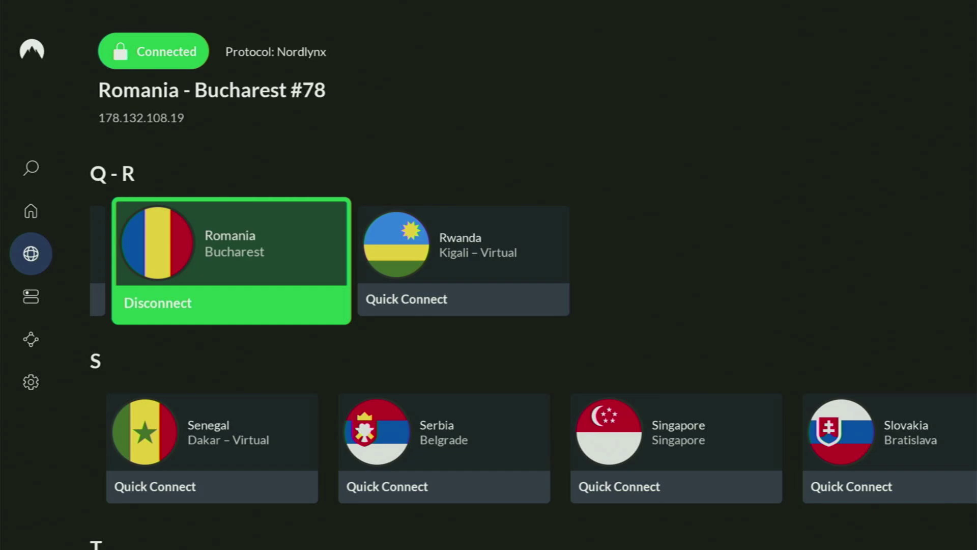
{"action": "key", "text": "Up"}
{"action": "key", "text": "Up"}
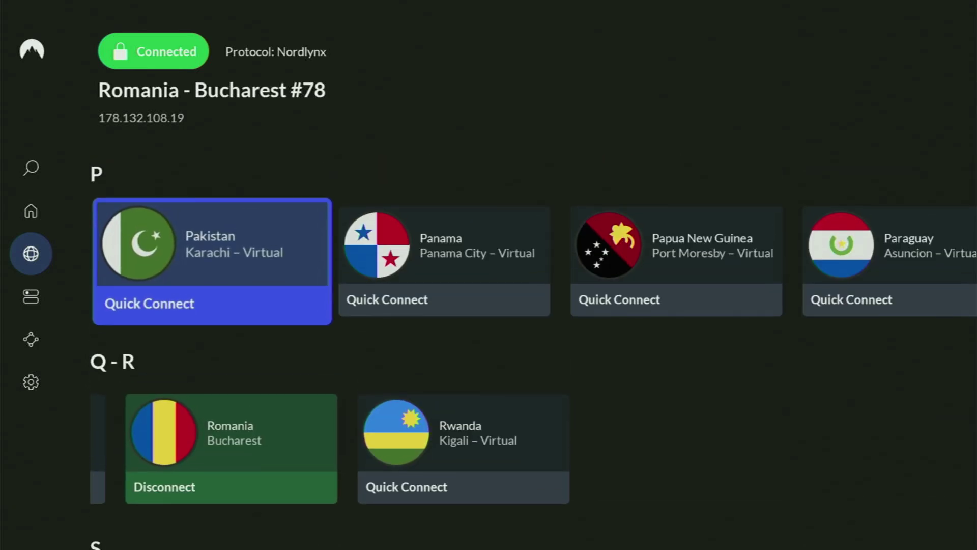
{"action": "key", "text": "Up"}
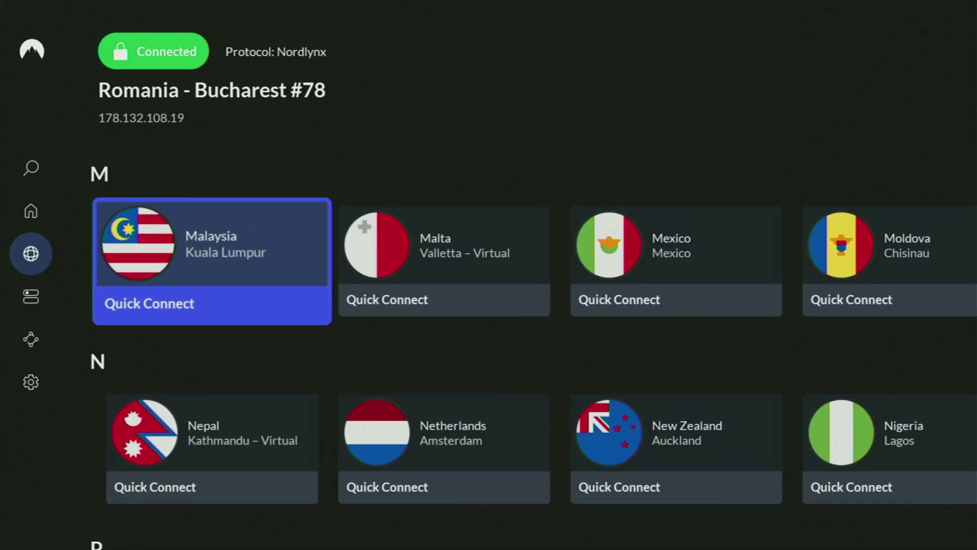
{"action": "key", "text": "Up"}
{"action": "key", "text": "Up"}
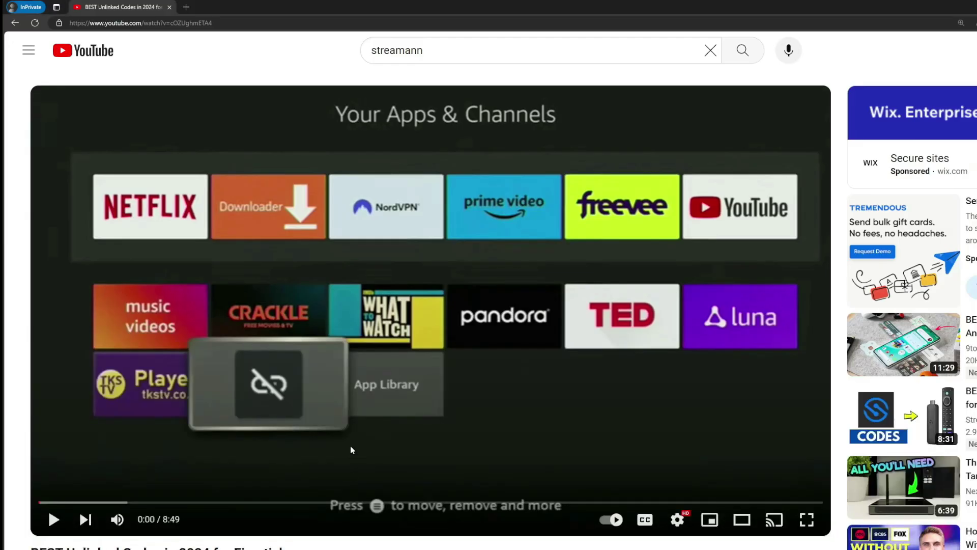
Step: Switch to the YouTube page in the browser, open the topvpnoffer.com link from the pinned comment, and view the NordVPN offer
{"action": "scroll", "coordinate": [351, 450], "scroll_direction": "down", "scroll_amount": 7}
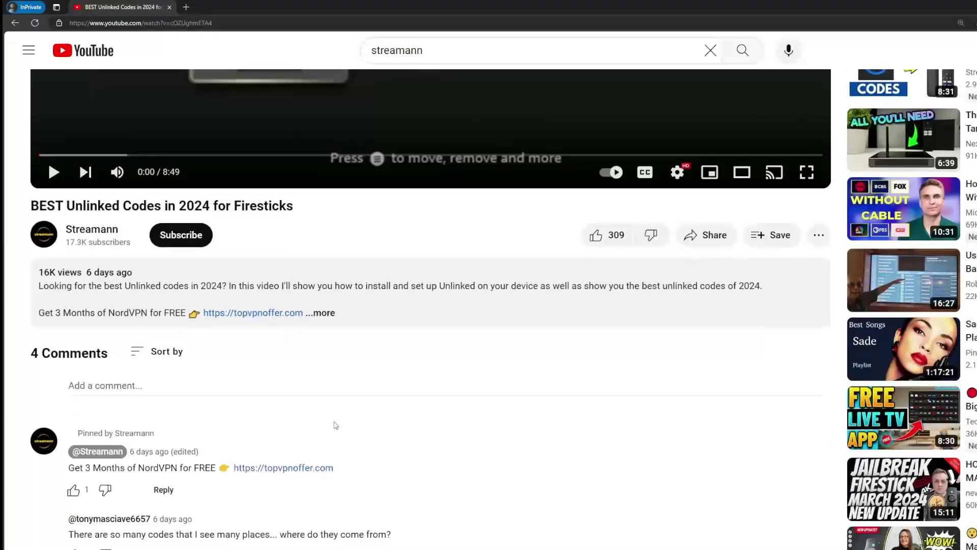
{"action": "left_click", "coordinate": [322, 303]}
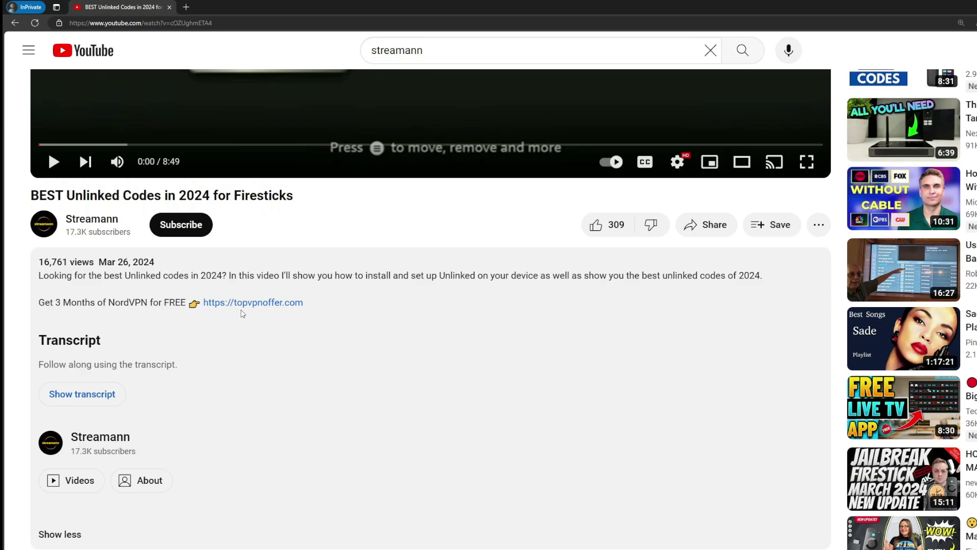
{"action": "scroll", "coordinate": [236, 312], "scroll_direction": "down", "scroll_amount": 5}
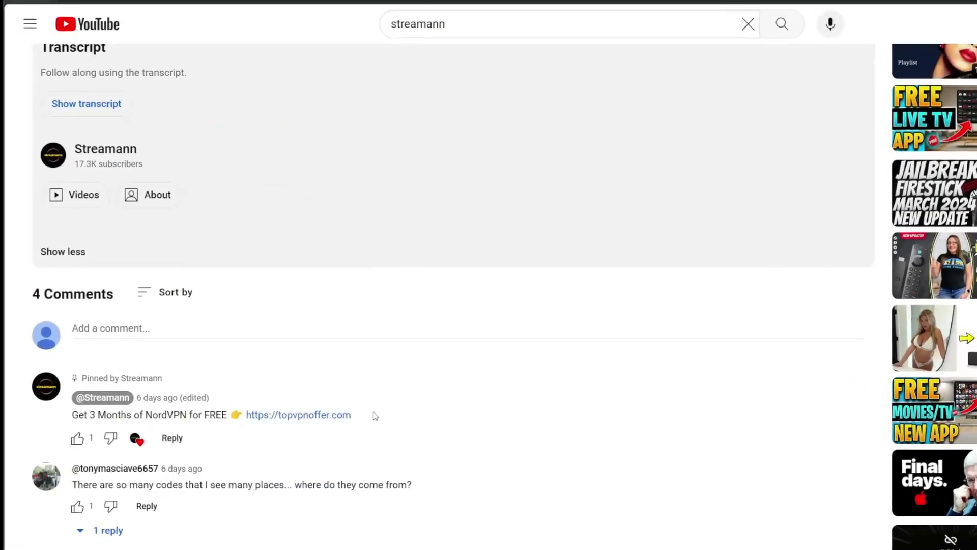
{"action": "left_click_drag", "start_coordinate": [374, 415], "coordinate": [248, 415]}
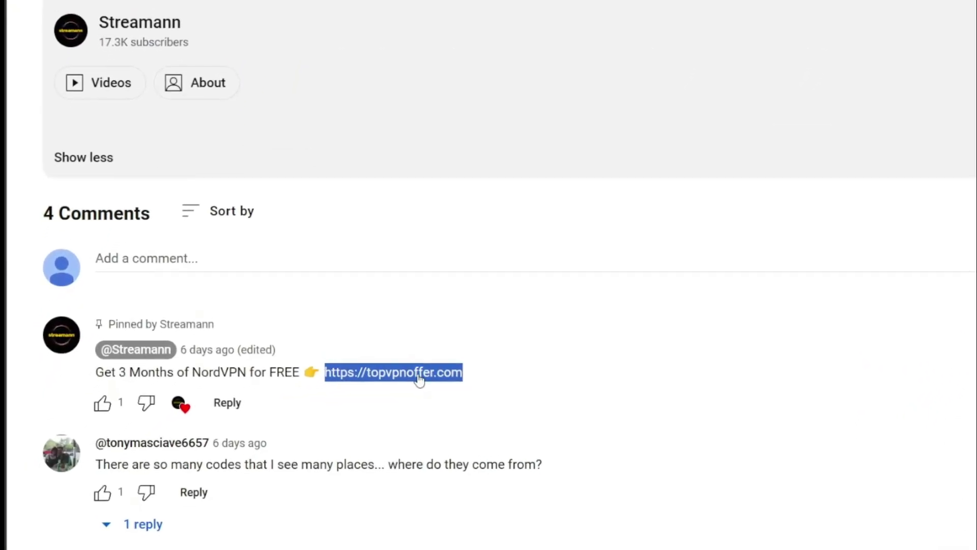
{"action": "left_click", "coordinate": [392, 384]}
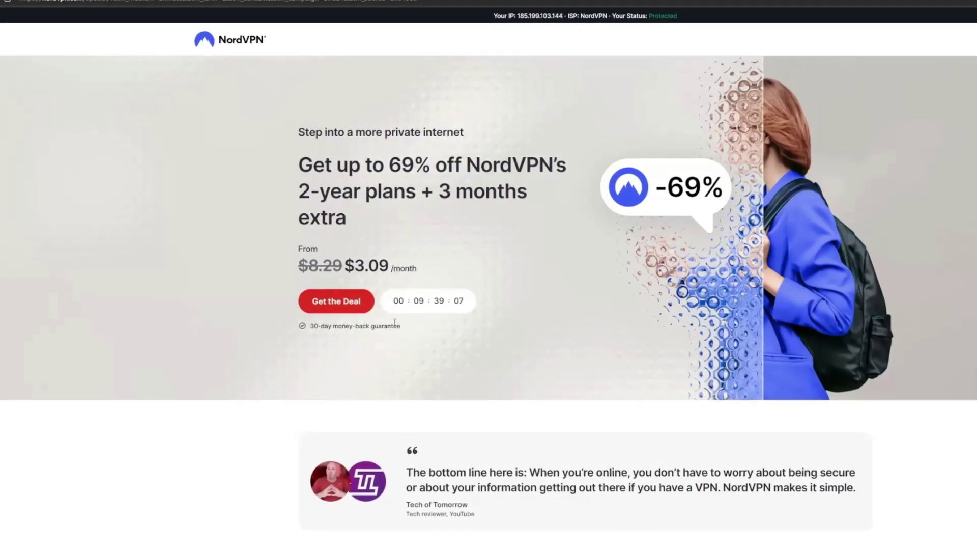
{"action": "left_click_drag", "start_coordinate": [440, 193], "coordinate": [520, 206]}
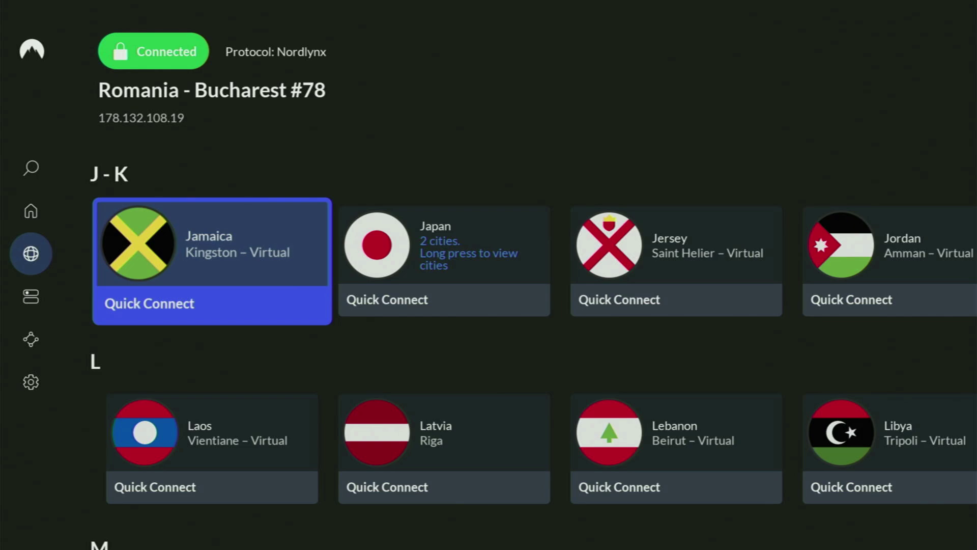
Step: Leave NordVPN for the Fire TV home screen and open the full list of apps and channels
{"action": "key", "text": "Home"}
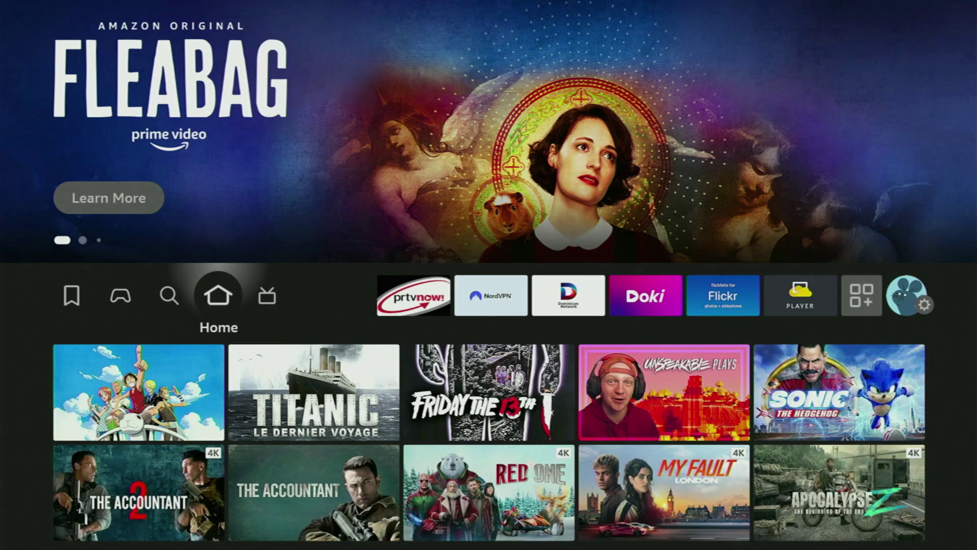
{"action": "key", "text": "Right"}
{"action": "key", "text": "Right"}
{"action": "key", "text": "Right"}
{"action": "key", "text": "Right"}
{"action": "key", "text": "Right"}
{"action": "key", "text": "Right"}
{"action": "key", "text": "Right"}
{"action": "key", "text": "Right"}
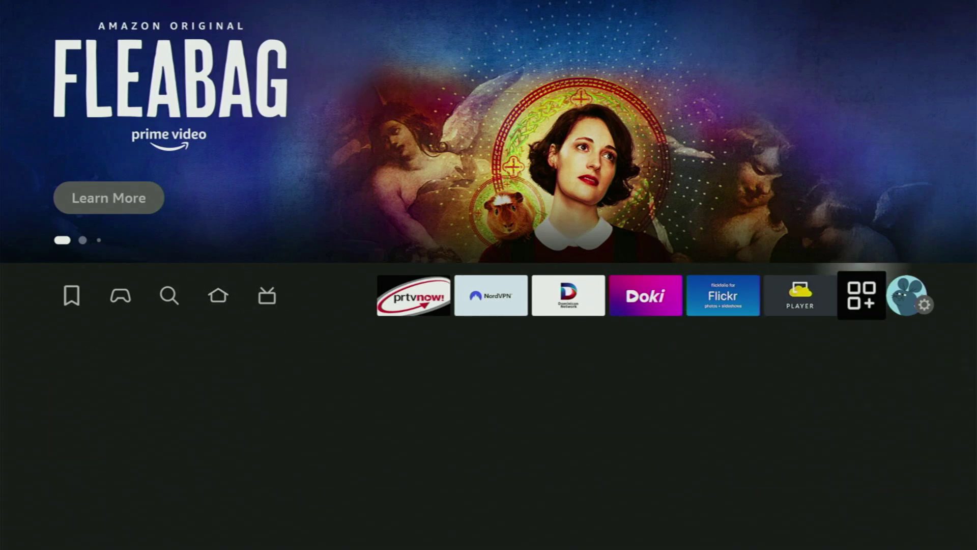
{"action": "key", "text": "Return"}
{"action": "key", "text": "Down"}
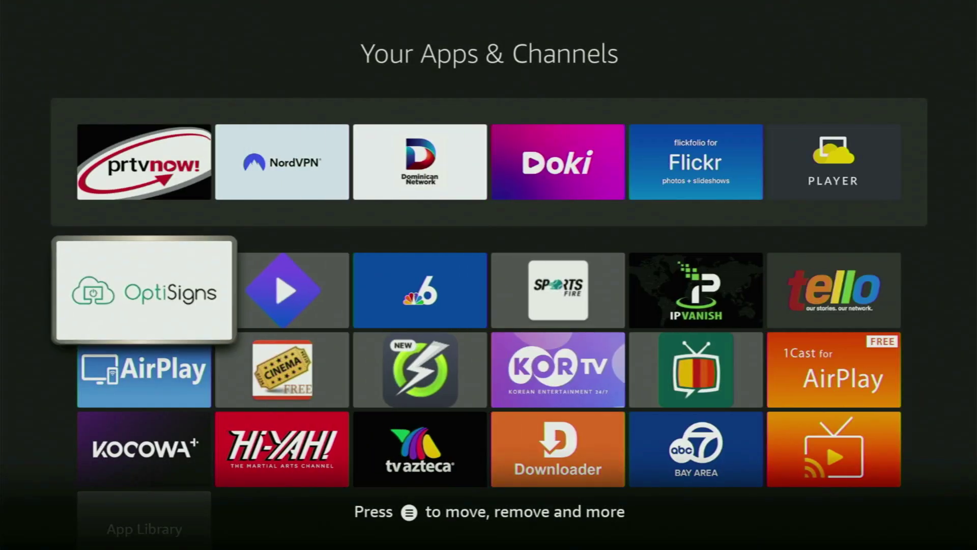
Step: Launch the Downloader app from the apps and channels list
{"action": "key", "text": "Down"}
{"action": "key", "text": "Down"}
{"action": "key", "text": "Right"}
{"action": "key", "text": "Right"}
{"action": "key", "text": "Right"}
{"action": "key", "text": "Return"}
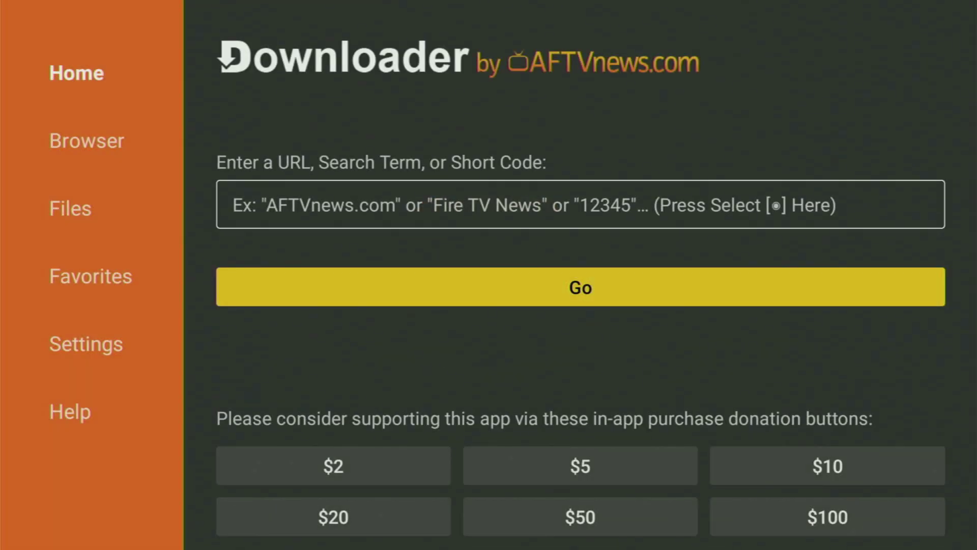
Step: Enter iptvsmarters.com as the URL in Downloader and load the site
{"action": "key", "text": "Up"}
{"action": "key", "text": "Return"}
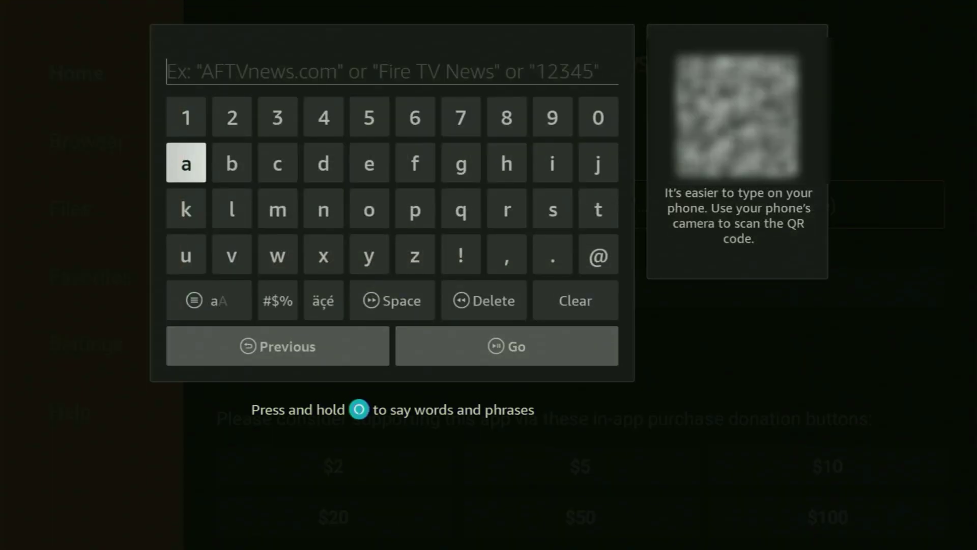
{"action": "key", "text": "Right"}
{"action": "key", "text": "Right"}
{"action": "key", "text": "Right"}
{"action": "key", "text": "Right"}
{"action": "key", "text": "Right"}
{"action": "key", "text": "Right"}
{"action": "key", "text": "Right"}
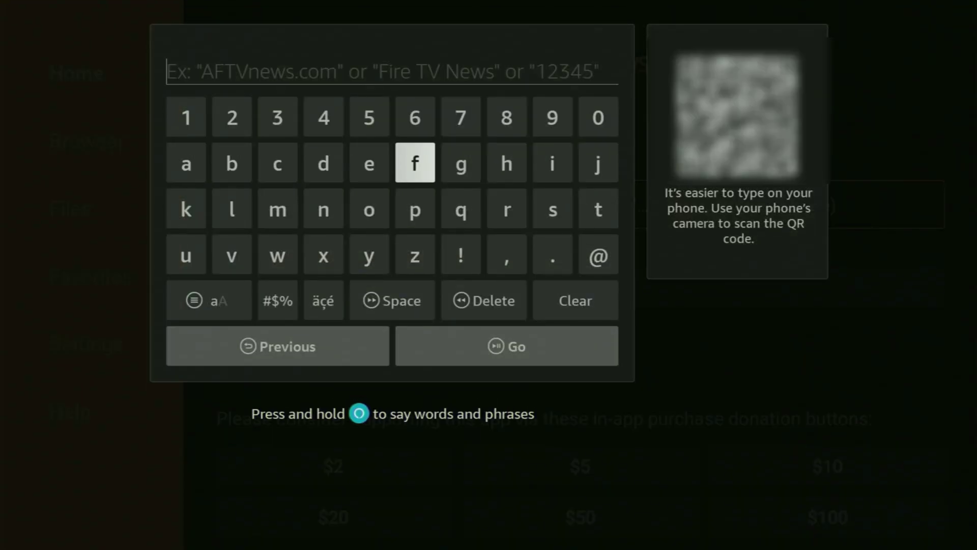
{"action": "key", "text": "Right"}
{"action": "key", "text": "Return"}
{"action": "key", "text": "Down"}
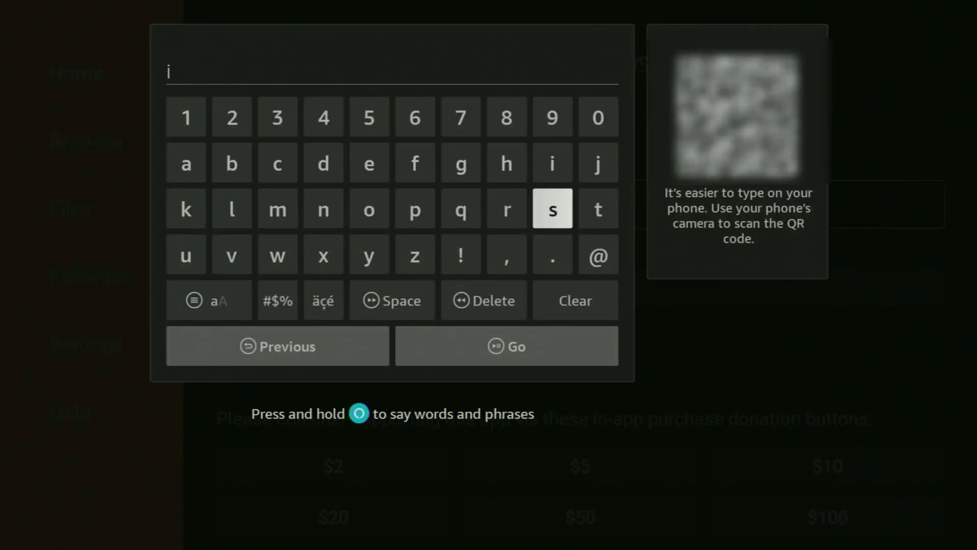
{"action": "key", "text": "Left"}
{"action": "key", "text": "Left"}
{"action": "key", "text": "Left"}
{"action": "key", "text": "Return"}
{"action": "key", "text": "Right"}
{"action": "key", "text": "Right"}
{"action": "key", "text": "Right"}
{"action": "key", "text": "Right"}
{"action": "key", "text": "Return"}
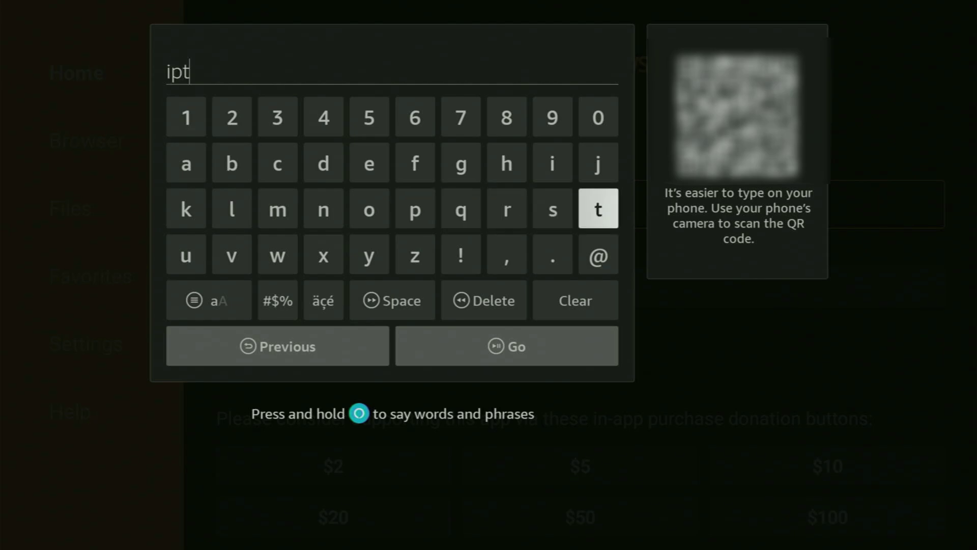
{"action": "key", "text": "Right"}
{"action": "key", "text": "Right"}
{"action": "key", "text": "Return"}
{"action": "key", "text": "Up"}
{"action": "key", "text": "Right"}
{"action": "key", "text": "Right"}
{"action": "key", "text": "Right"}
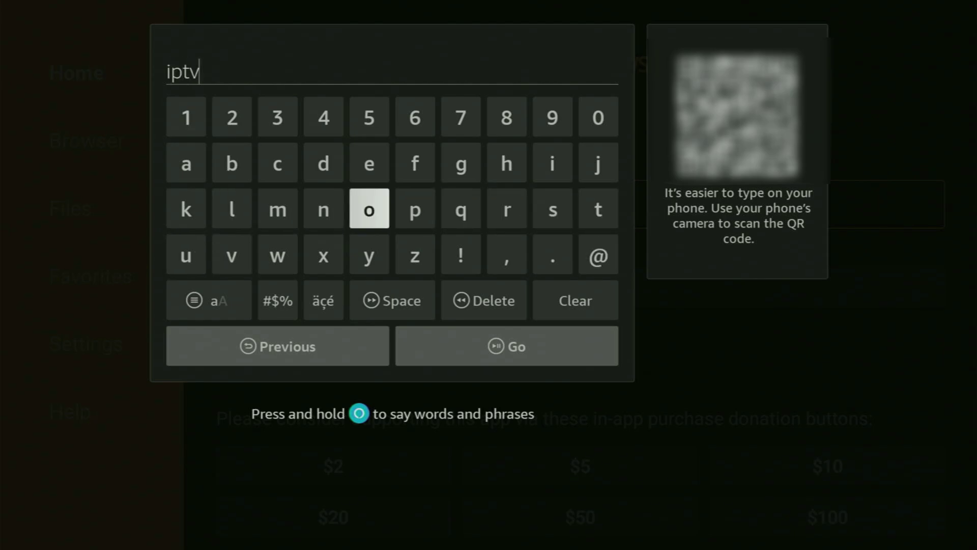
{"action": "key", "text": "Right"}
{"action": "key", "text": "Right"}
{"action": "key", "text": "Right"}
{"action": "key", "text": "Right"}
{"action": "key", "text": "Return"}
{"action": "key", "text": "Left"}
{"action": "key", "text": "Left"}
{"action": "key", "text": "Left"}
{"action": "key", "text": "Left"}
{"action": "key", "text": "Left"}
{"action": "key", "text": "Left"}
{"action": "key", "text": "Return"}
{"action": "key", "text": "Up"}
{"action": "key", "text": "Left"}
{"action": "key", "text": "Left"}
{"action": "key", "text": "Return"}
{"action": "key", "text": "Down"}
{"action": "key", "text": "Right"}
{"action": "key", "text": "Right"}
{"action": "key", "text": "Right"}
{"action": "key", "text": "Right"}
{"action": "key", "text": "Right"}
{"action": "key", "text": "Right"}
{"action": "key", "text": "Right"}
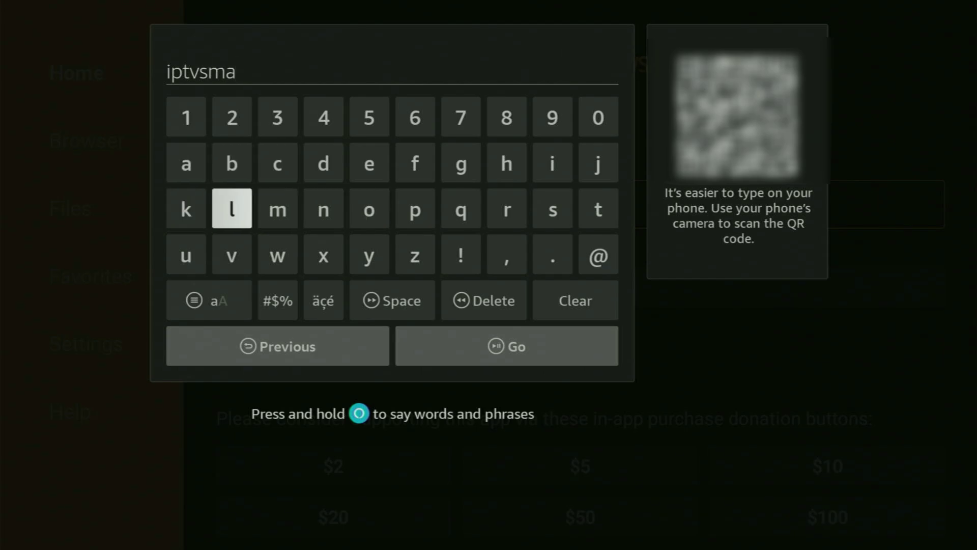
{"action": "key", "text": "Return"}
{"action": "key", "text": "Right"}
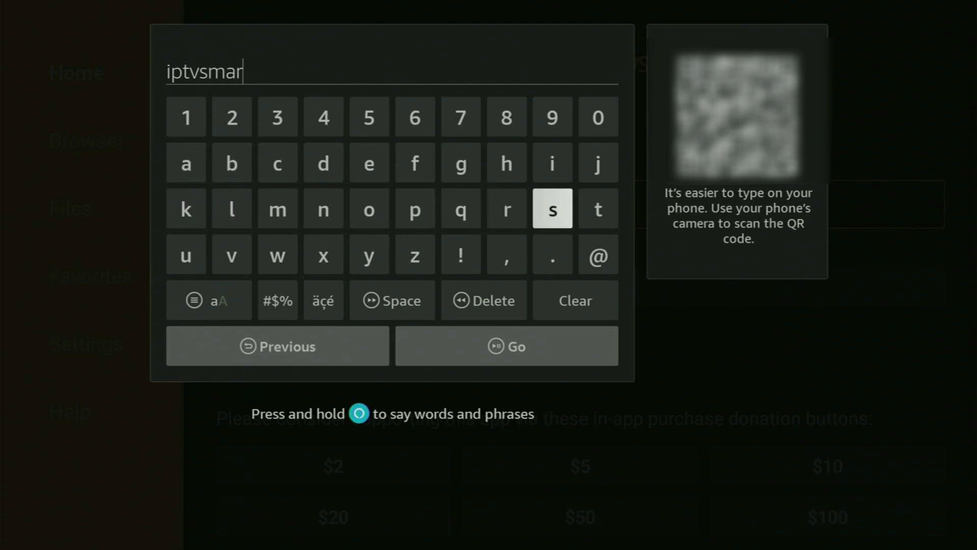
{"action": "key", "text": "Right"}
{"action": "key", "text": "Return"}
{"action": "key", "text": "Up"}
{"action": "key", "text": "Left"}
{"action": "key", "text": "Left"}
{"action": "key", "text": "Left"}
{"action": "key", "text": "Left"}
{"action": "key", "text": "Left"}
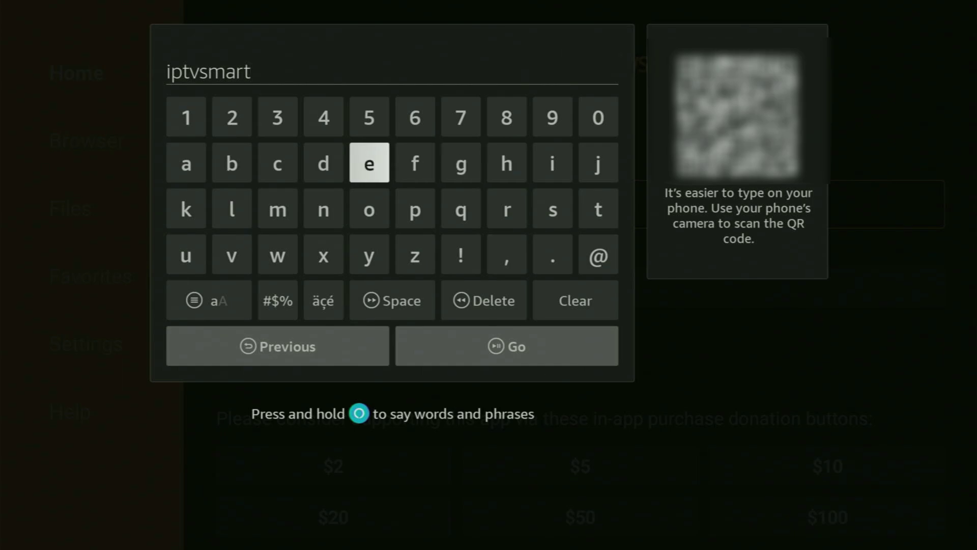
{"action": "key", "text": "Return"}
{"action": "key", "text": "Down"}
{"action": "key", "text": "Right"}
{"action": "key", "text": "Right"}
{"action": "key", "text": "Right"}
{"action": "key", "text": "Return"}
{"action": "key", "text": "Right"}
{"action": "key", "text": "Return"}
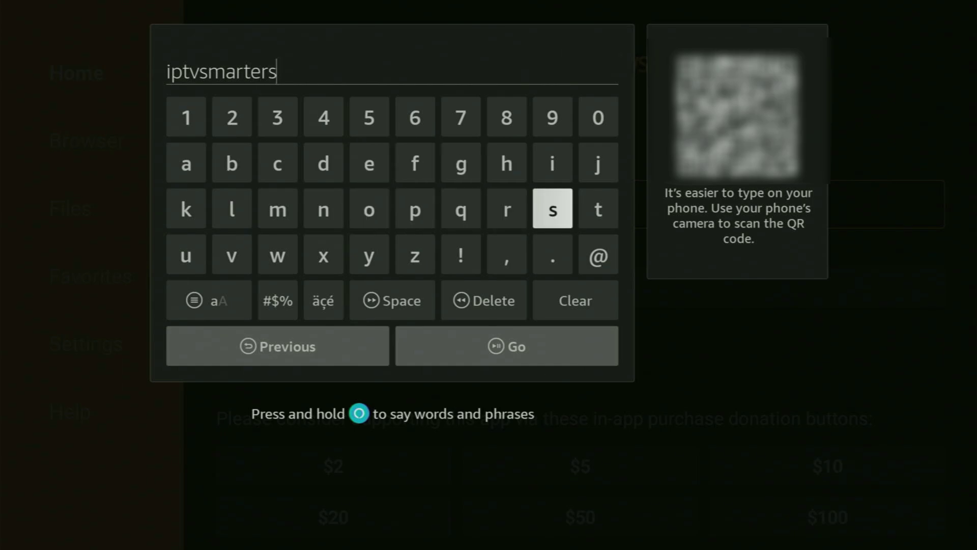
{"action": "key", "text": "Down"}
{"action": "key", "text": "Return"}
{"action": "key", "text": "Up"}
{"action": "key", "text": "Left"}
{"action": "key", "text": "Left"}
{"action": "key", "text": "Left"}
{"action": "key", "text": "Left"}
{"action": "key", "text": "Left"}
{"action": "key", "text": "Left"}
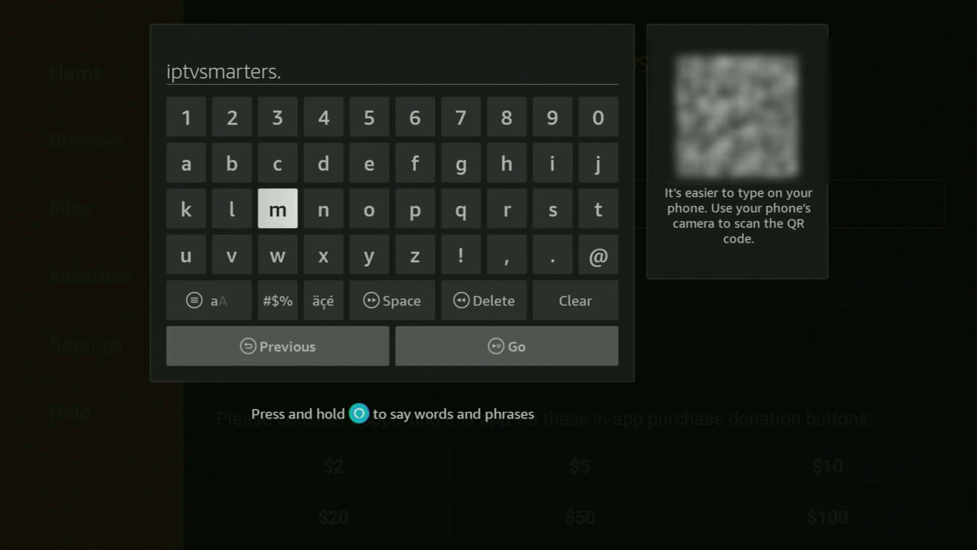
{"action": "key", "text": "Up"}
{"action": "key", "text": "Return"}
{"action": "key", "text": "Down"}
{"action": "key", "text": "Right"}
{"action": "key", "text": "Right"}
{"action": "key", "text": "Return"}
{"action": "key", "text": "Left"}
{"action": "key", "text": "Left"}
{"action": "key", "text": "Return"}
{"action": "key", "text": "Down"}
{"action": "key", "text": "Down"}
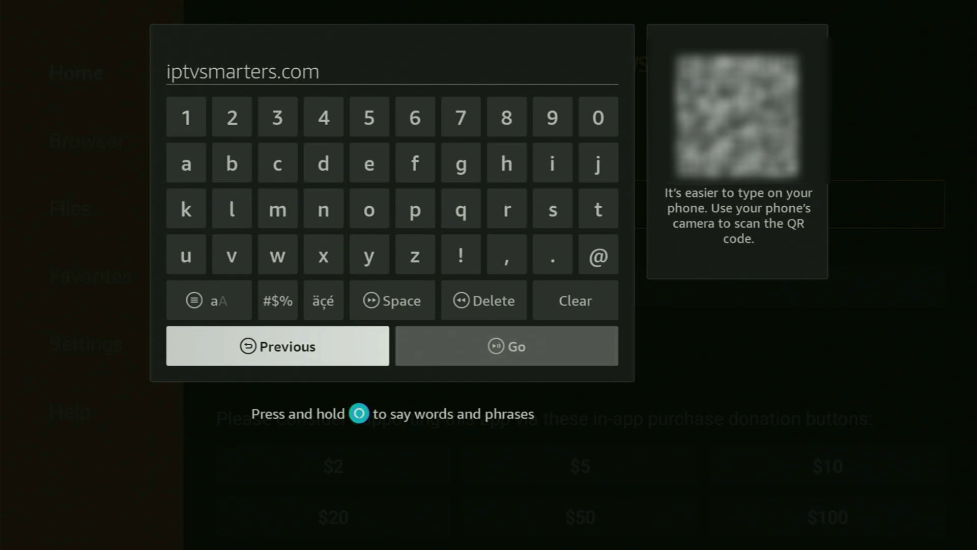
{"action": "key", "text": "Right"}
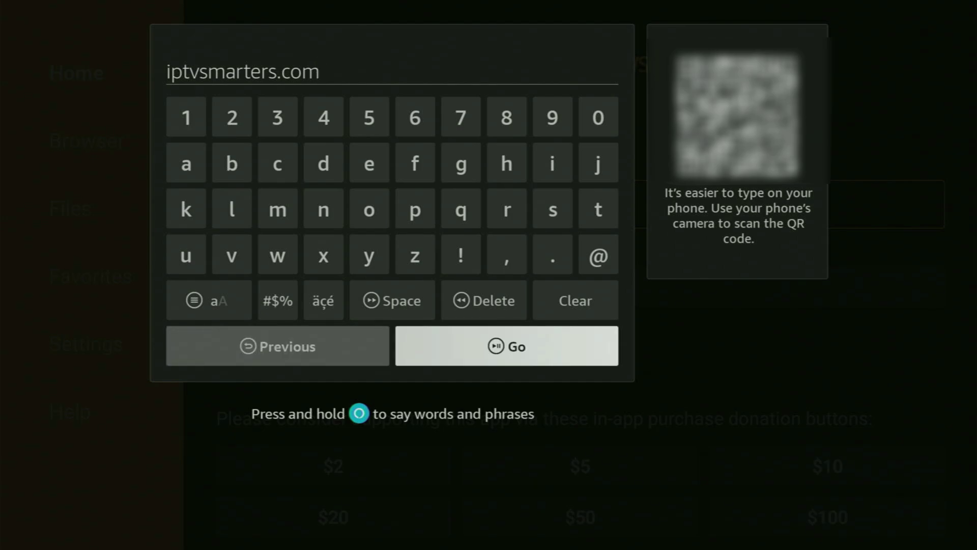
{"action": "key", "text": "Return"}
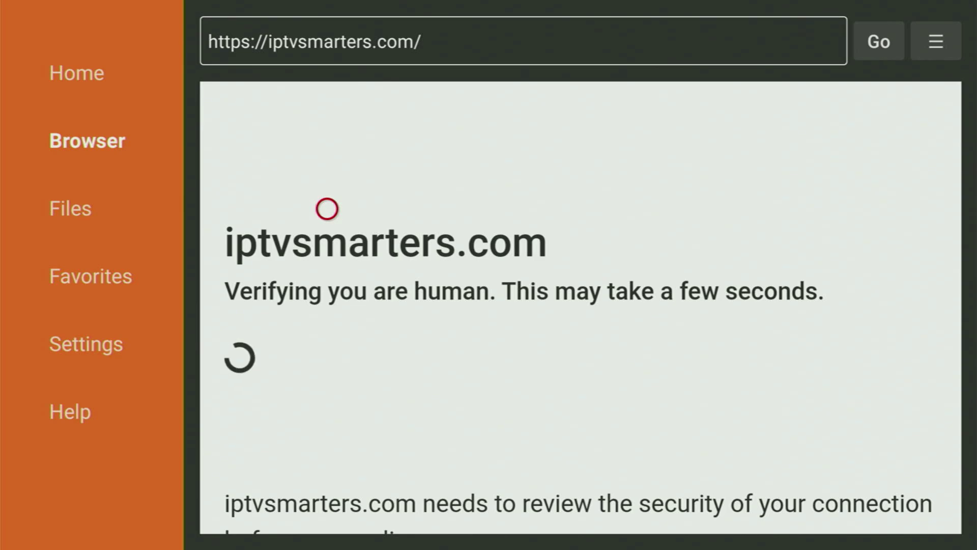
Step: Find the Android App section under the site's Downloads in full-screen view and start the direct APK download of v4.0.6
{"action": "key", "text": "Menu"}
{"action": "key", "text": "Down"}
{"action": "key", "text": "Down"}
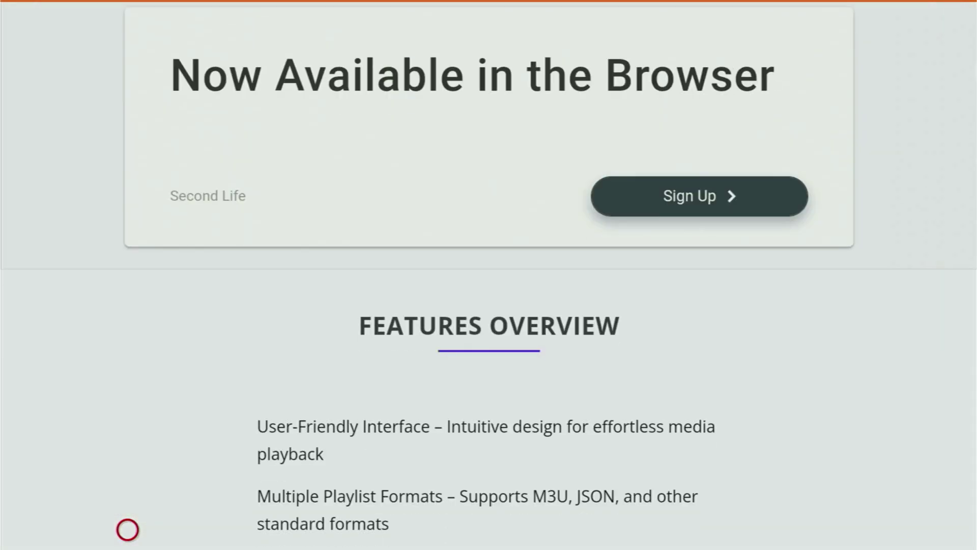
{"action": "scroll", "coordinate": [127, 529], "scroll_direction": "down", "scroll_amount": 12}
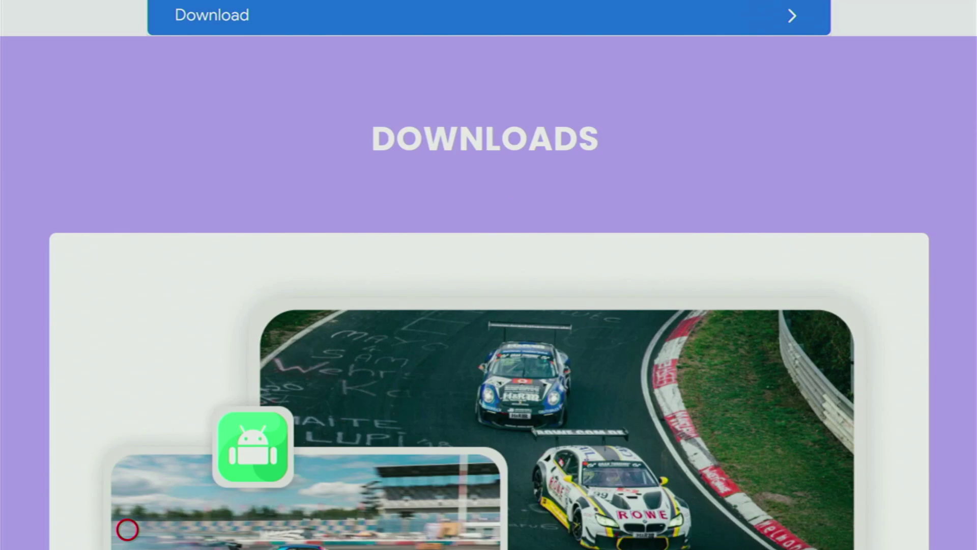
{"action": "scroll", "coordinate": [127, 529], "scroll_direction": "down", "scroll_amount": 3}
{"action": "scroll", "coordinate": [128, 529], "scroll_direction": "down", "scroll_amount": 6}
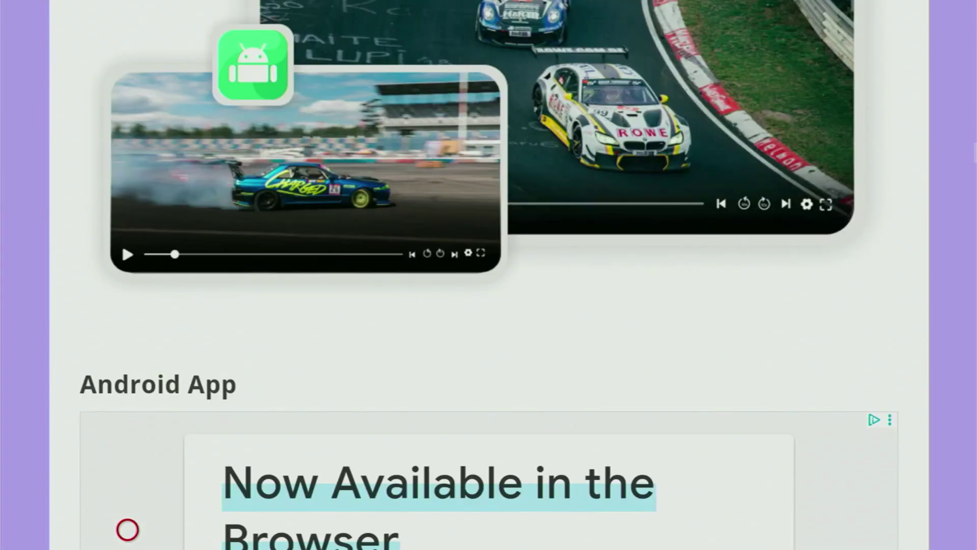
{"action": "scroll", "coordinate": [127, 529], "scroll_direction": "down", "scroll_amount": 5}
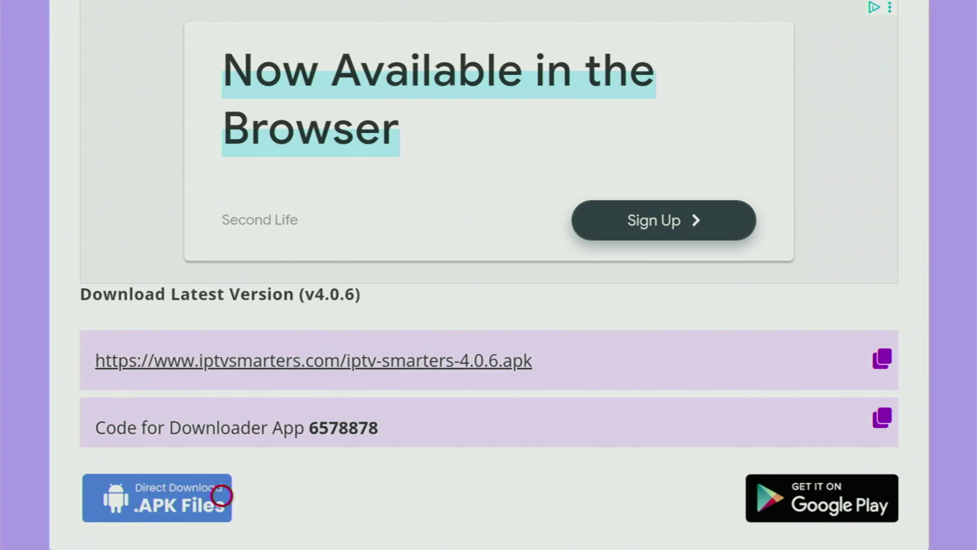
{"action": "left_click", "coordinate": [161, 496]}
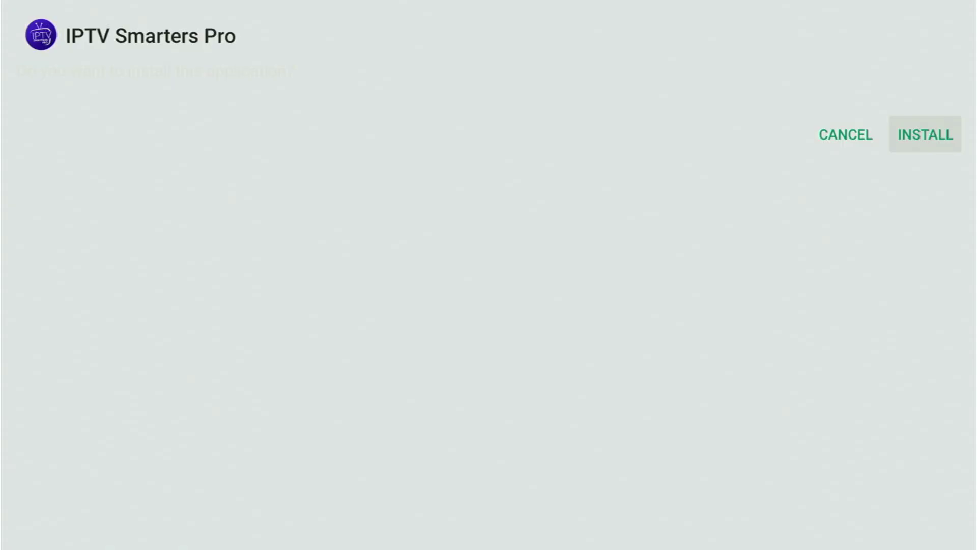
Step: Install IPTV Smarters Pro and delete the downloaded iptv-smarters-4.0.6.apk file
{"action": "key", "text": "Return"}
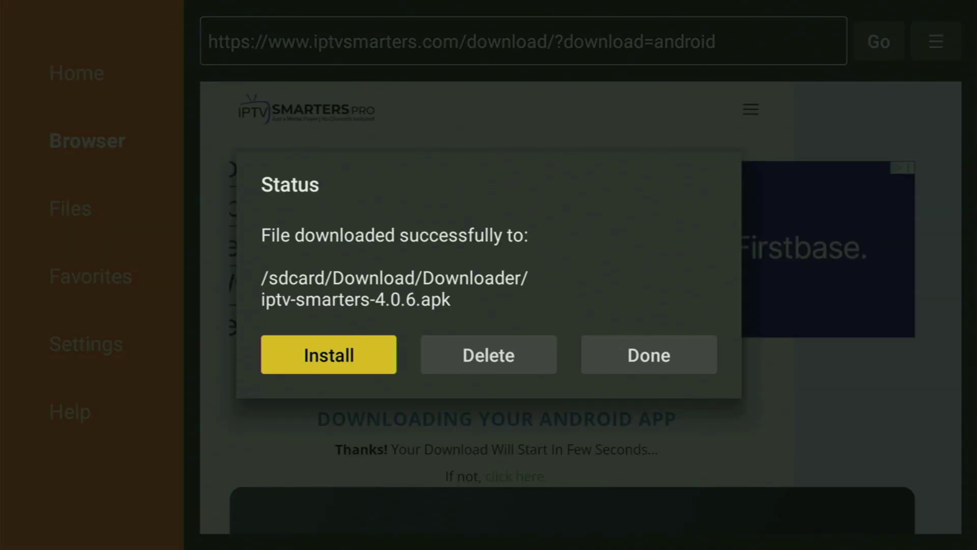
{"action": "key", "text": "Right"}
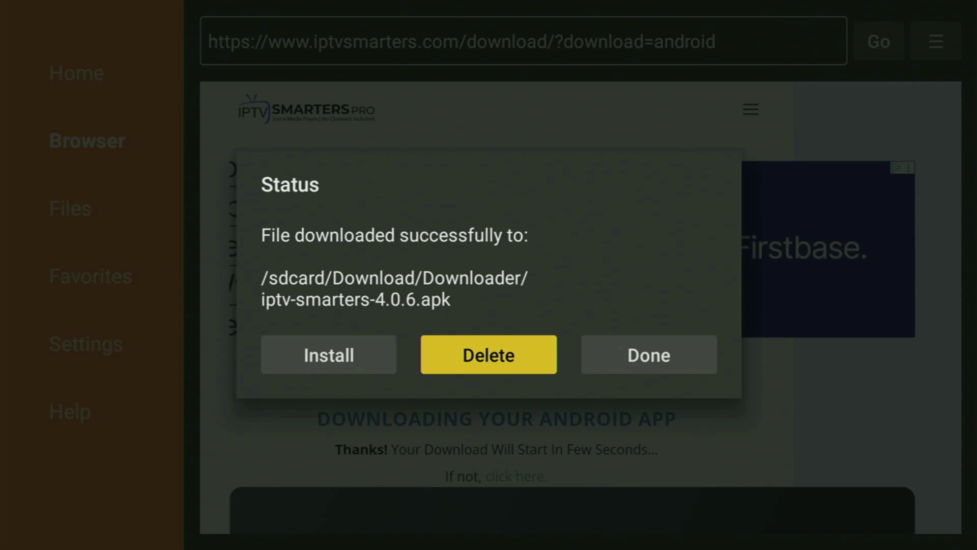
{"action": "key", "text": "Return"}
{"action": "key", "text": "Left"}
{"action": "key", "text": "Return"}
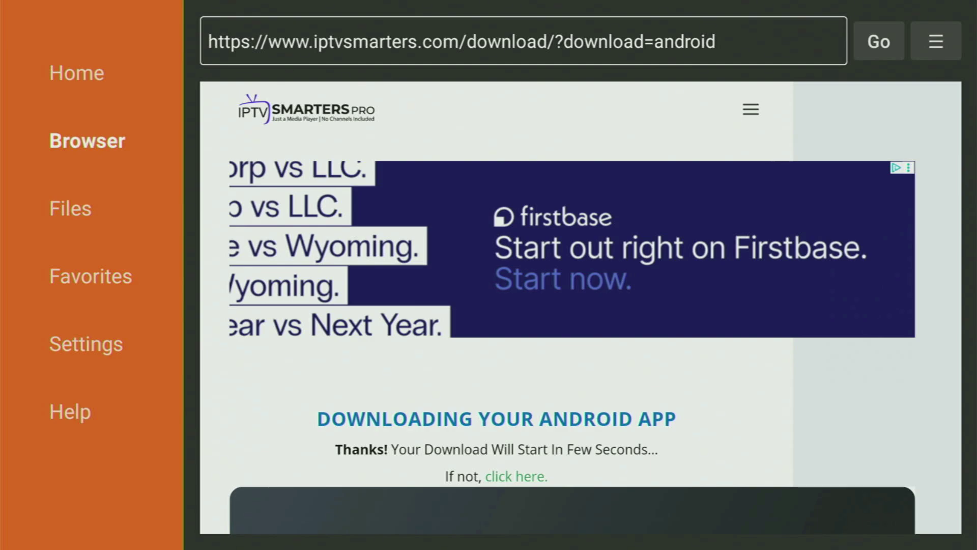
Step: Return to the Fire TV home screen from Downloader and open the full apps and channels list
{"action": "key", "text": "Home"}
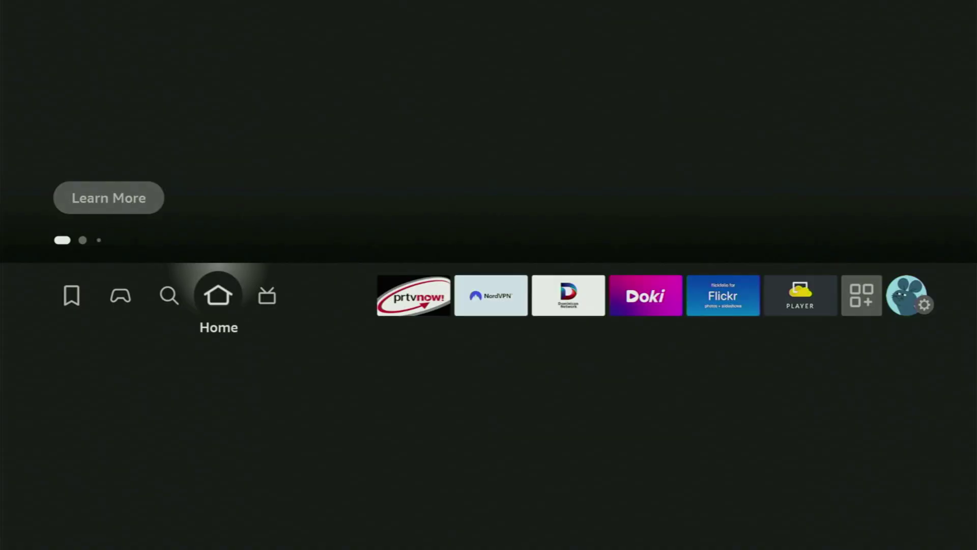
{"action": "key", "text": "Right"}
{"action": "key", "text": "Right"}
{"action": "key", "text": "Right"}
{"action": "key", "text": "Right"}
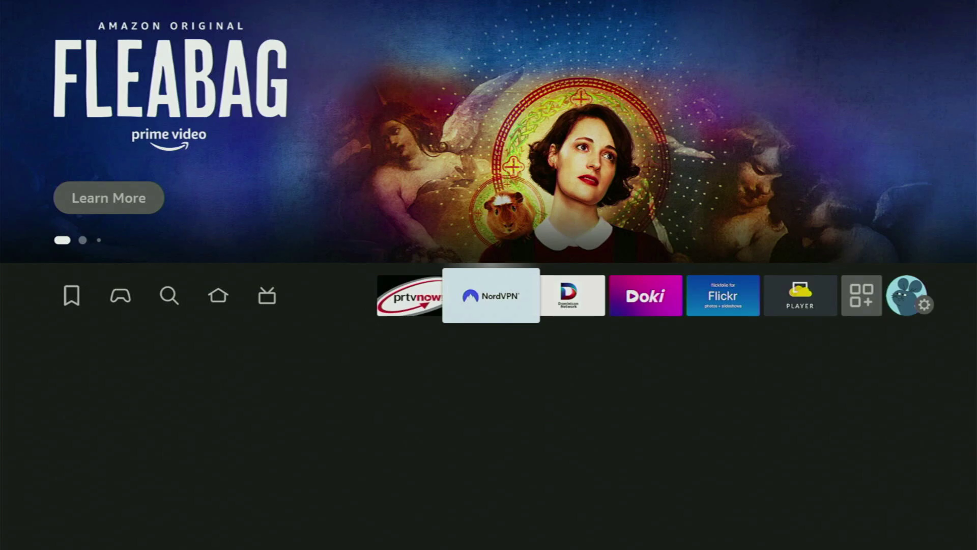
{"action": "key", "text": "Right"}
{"action": "key", "text": "Right"}
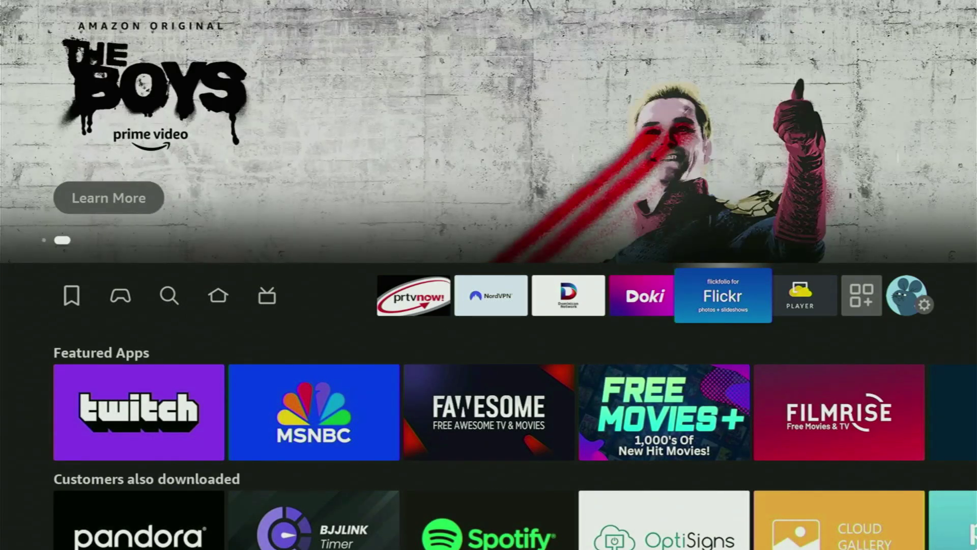
{"action": "key", "text": "Right"}
{"action": "key", "text": "Right"}
{"action": "key", "text": "Return"}
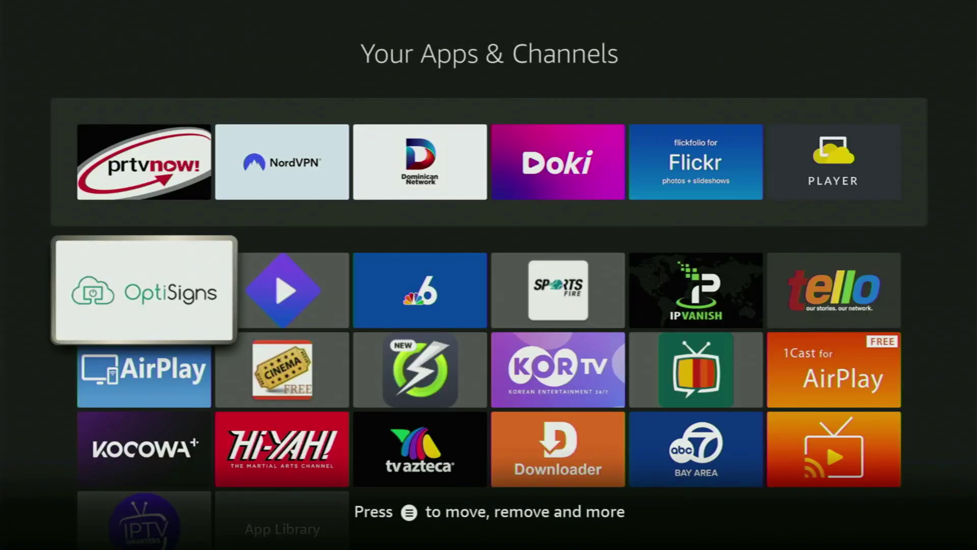
Step: Move the newly installed IPTV Smarters app to the front of the apps list
{"action": "key", "text": "Down"}
{"action": "key", "text": "Down"}
{"action": "key", "text": "Down"}
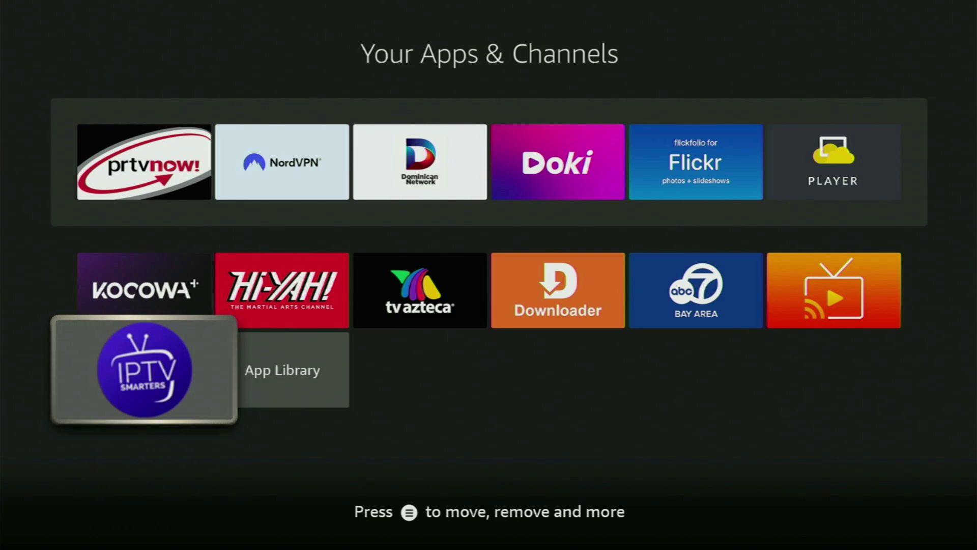
{"action": "key", "text": "Menu"}
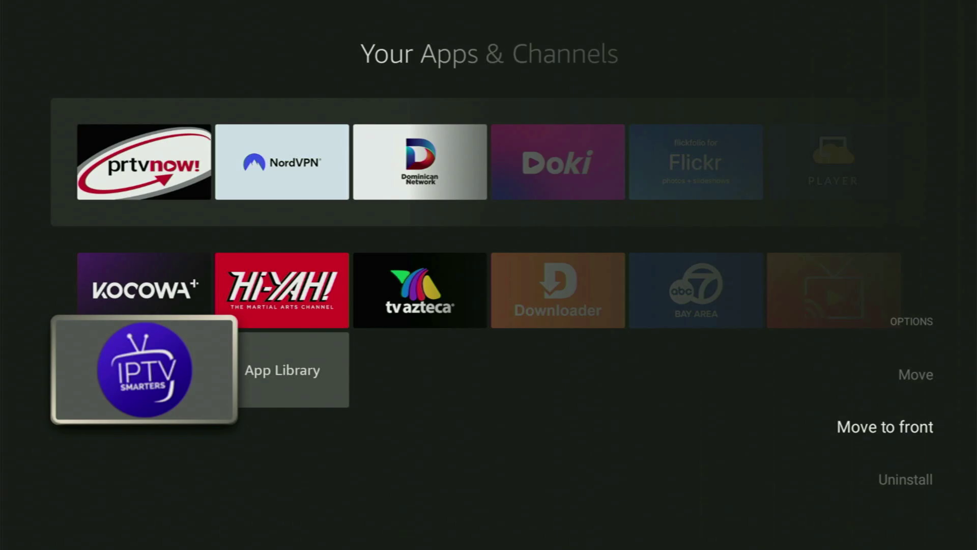
{"action": "key", "text": "Return"}
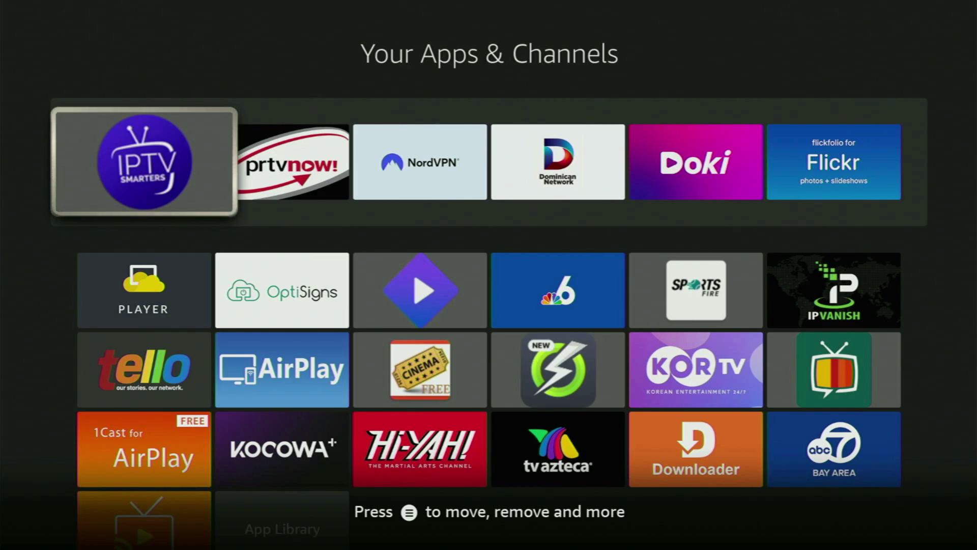
Step: Launch IPTV Smarters from the front of the apps list and accept its terms and disclaimer
{"action": "key", "text": "Right"}
{"action": "key", "text": "Right"}
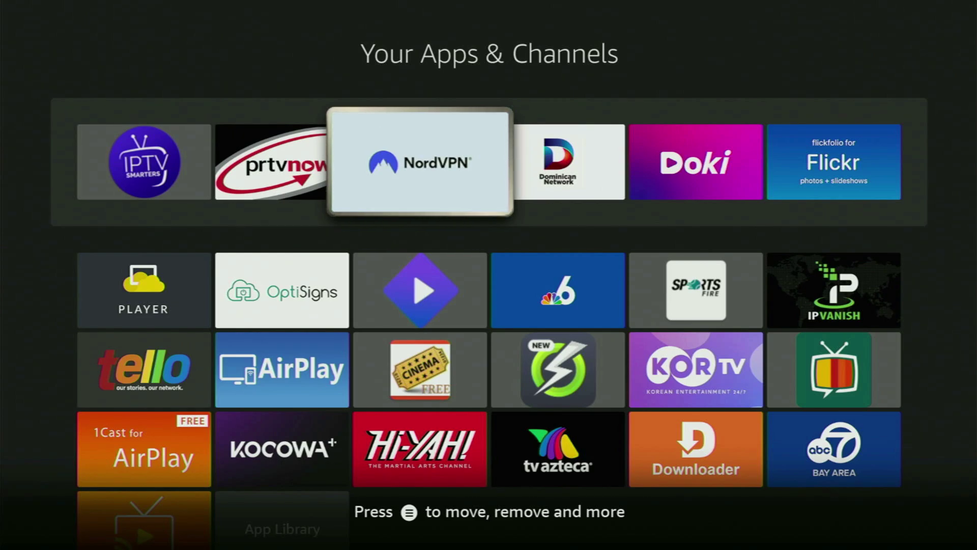
{"action": "key", "text": "Left"}
{"action": "key", "text": "Left"}
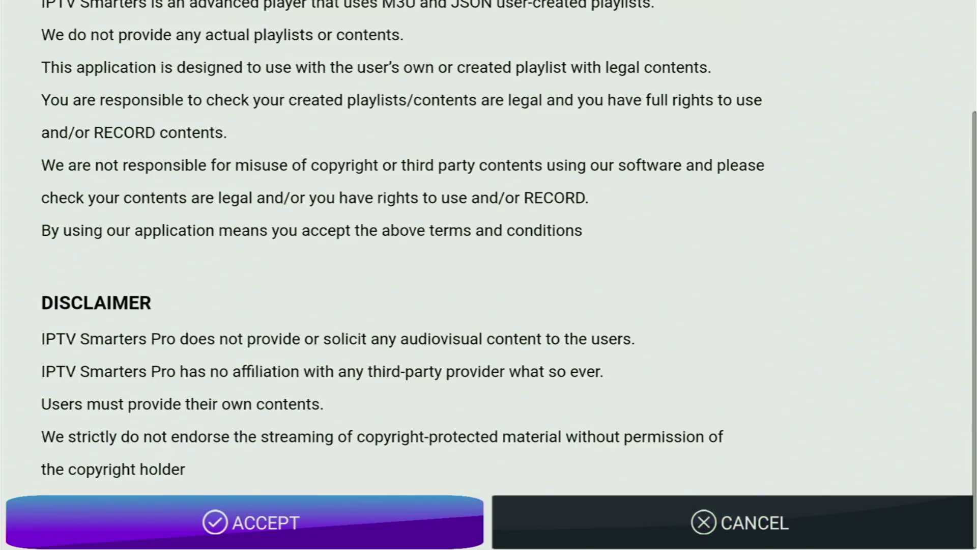
{"action": "key", "text": "Return"}
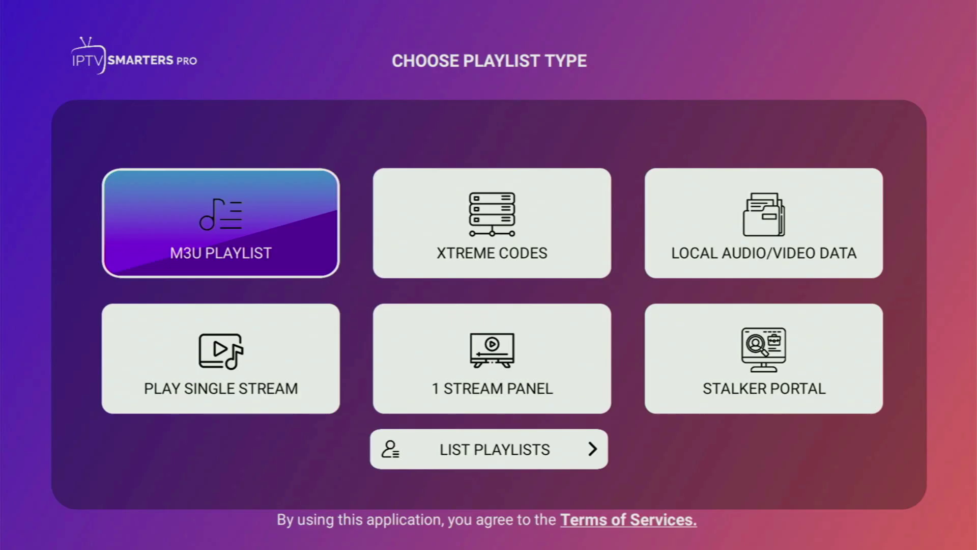
Step: Open the M3U playlist form, set the playlist type to M3U URL, examine its fields, and return to the playlist type choices
{"action": "key", "text": "Right"}
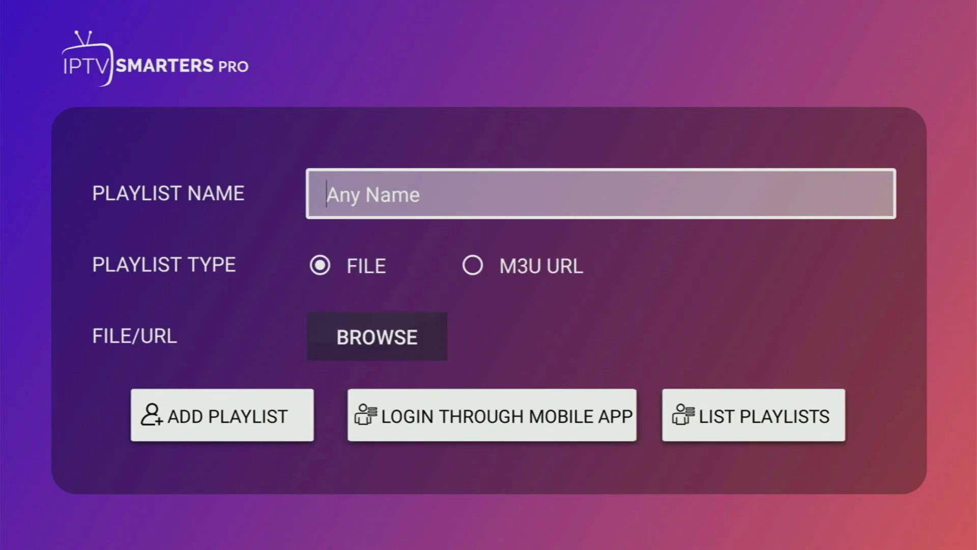
{"action": "key", "text": "Down"}
{"action": "key", "text": "Right"}
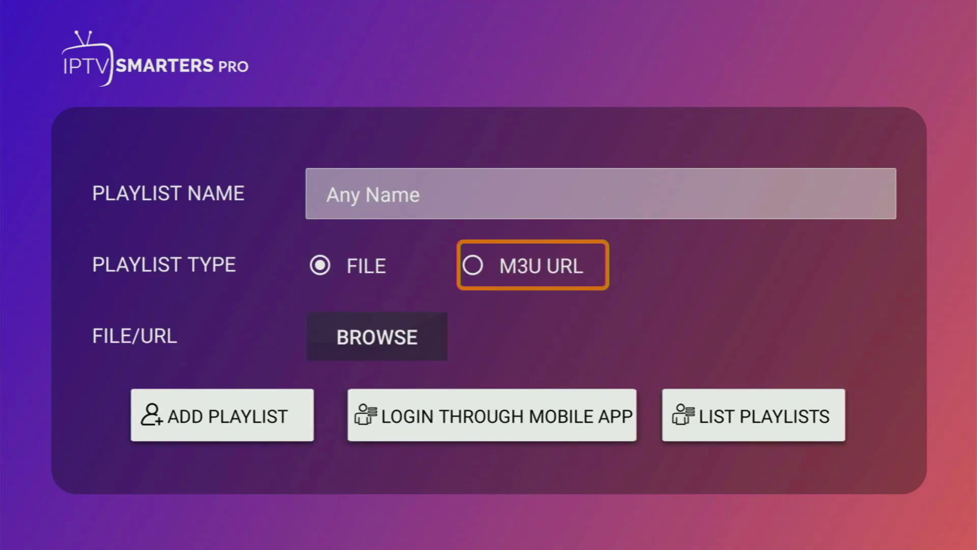
{"action": "key", "text": "Return"}
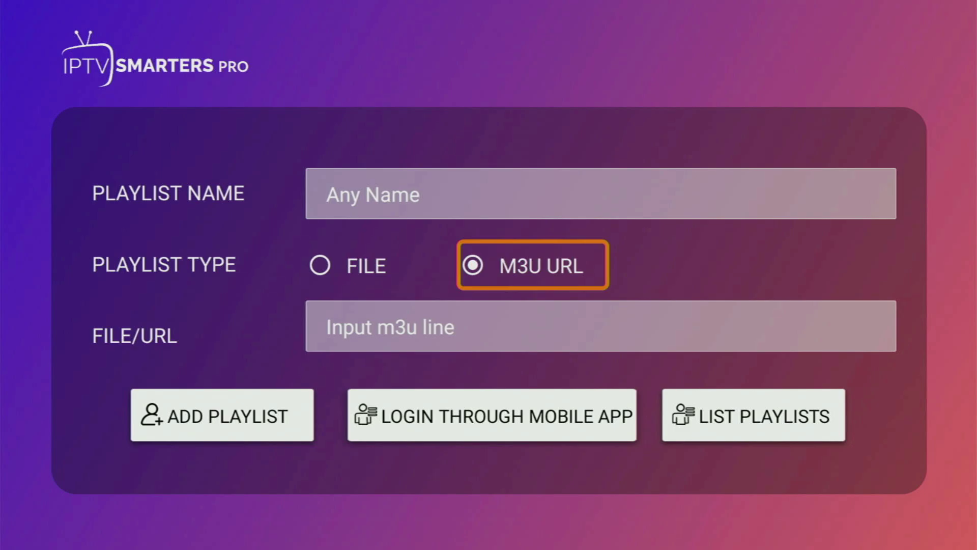
{"action": "key", "text": "Down"}
{"action": "key", "text": "Down"}
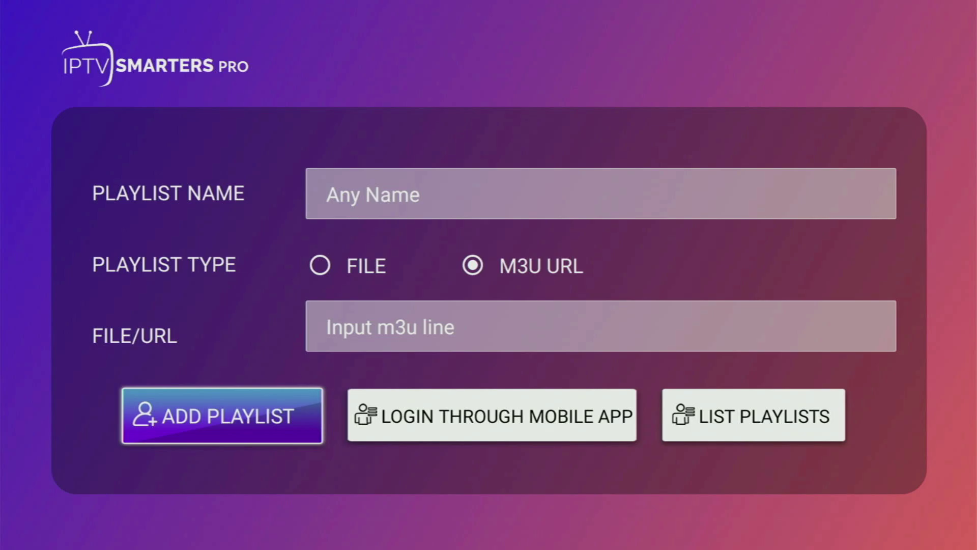
{"action": "key", "text": "Up"}
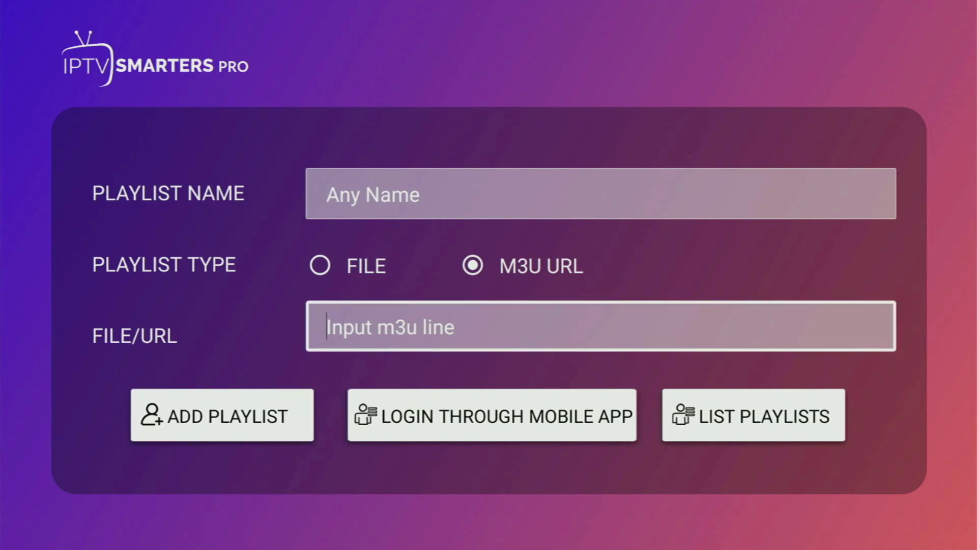
{"action": "key", "text": "Escape"}
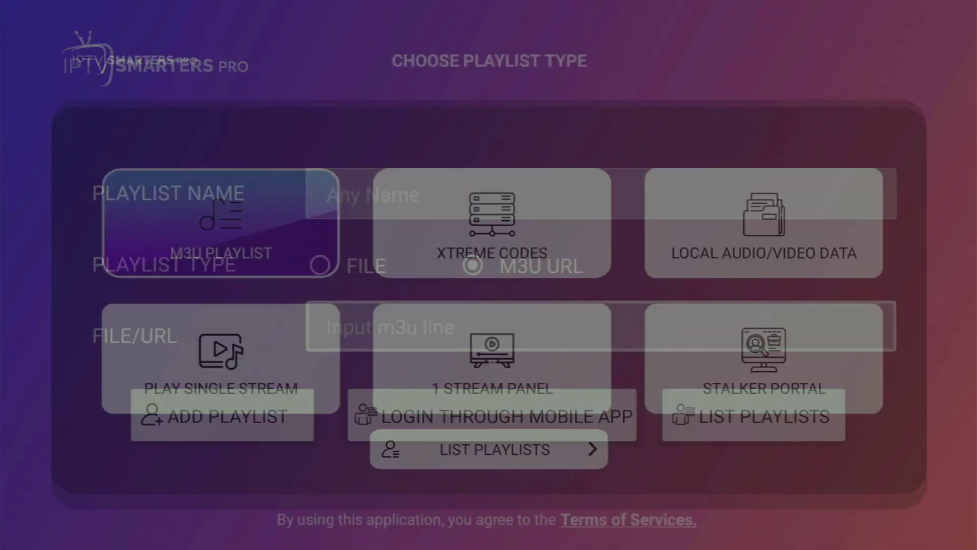
Step: Open the Xtreme Codes playlist form and examine its username, password and server URL fields through to the Add Playlist option
{"action": "key", "text": "Right"}
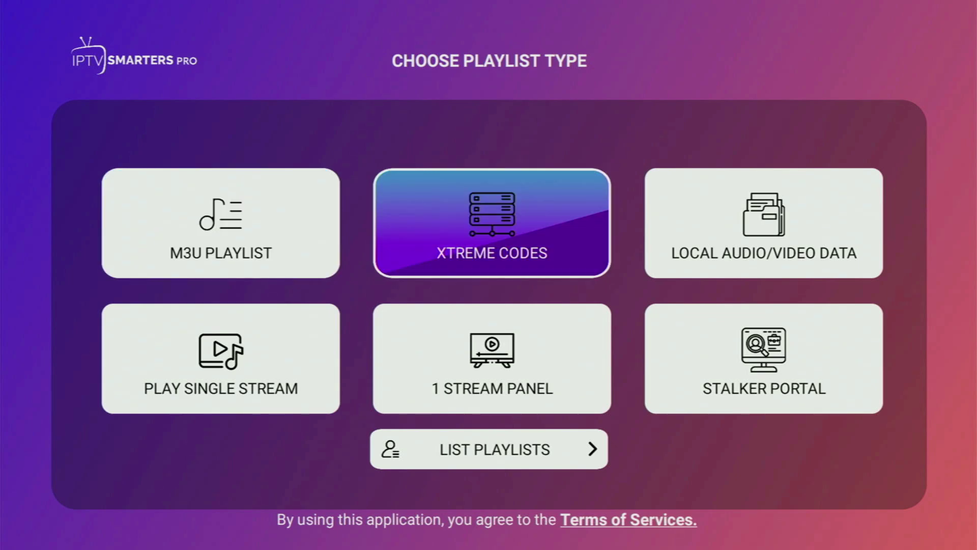
{"action": "key", "text": "Return"}
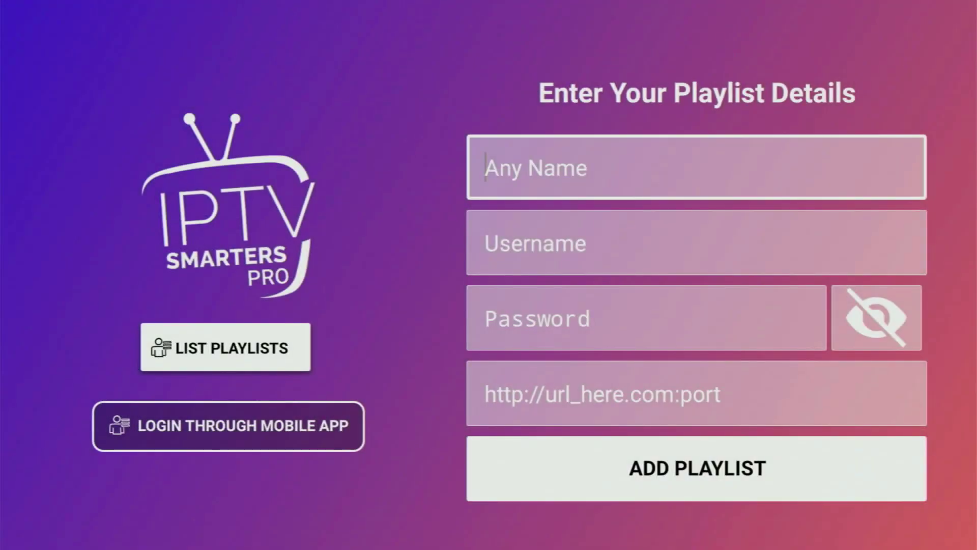
{"action": "left_click", "coordinate": [486, 244]}
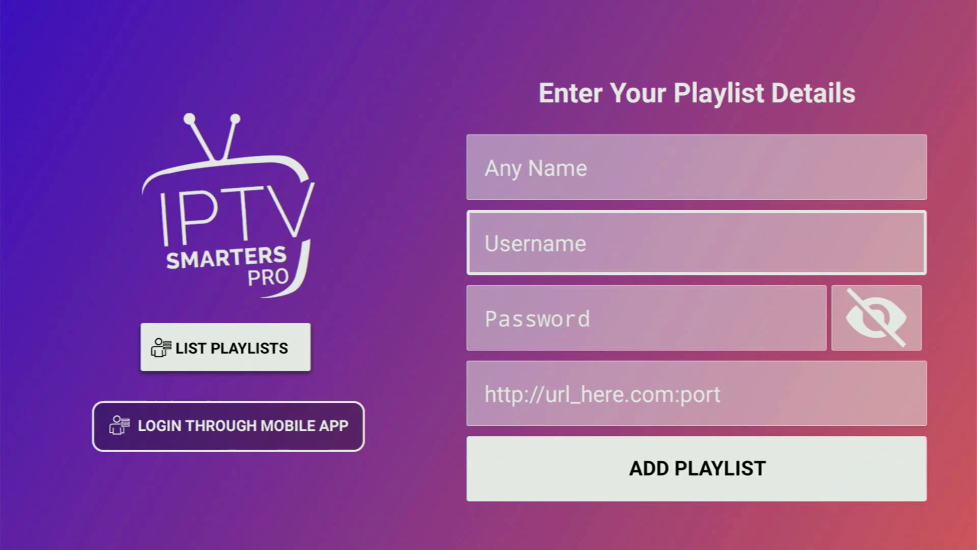
{"action": "left_click", "coordinate": [486, 319]}
{"action": "left_click", "coordinate": [486, 393]}
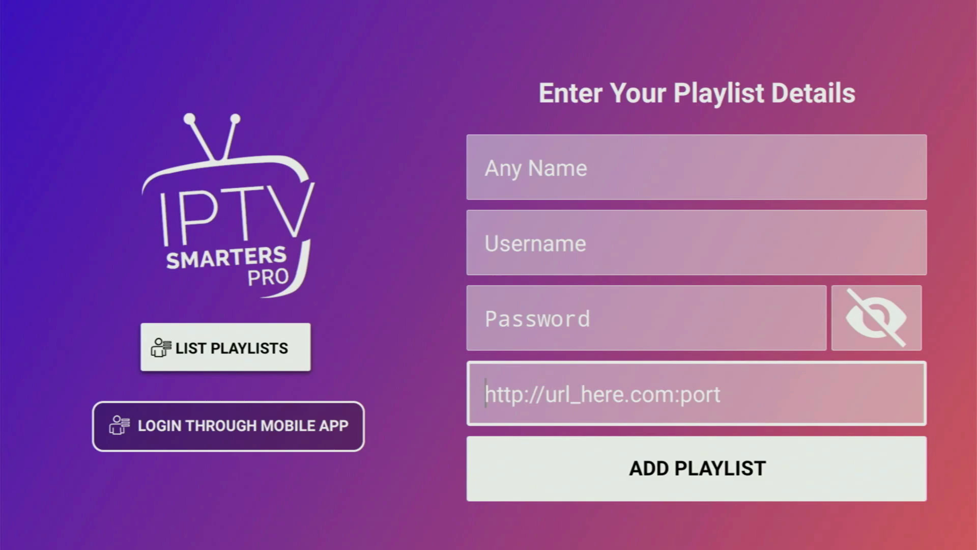
{"action": "left_click", "coordinate": [697, 469]}
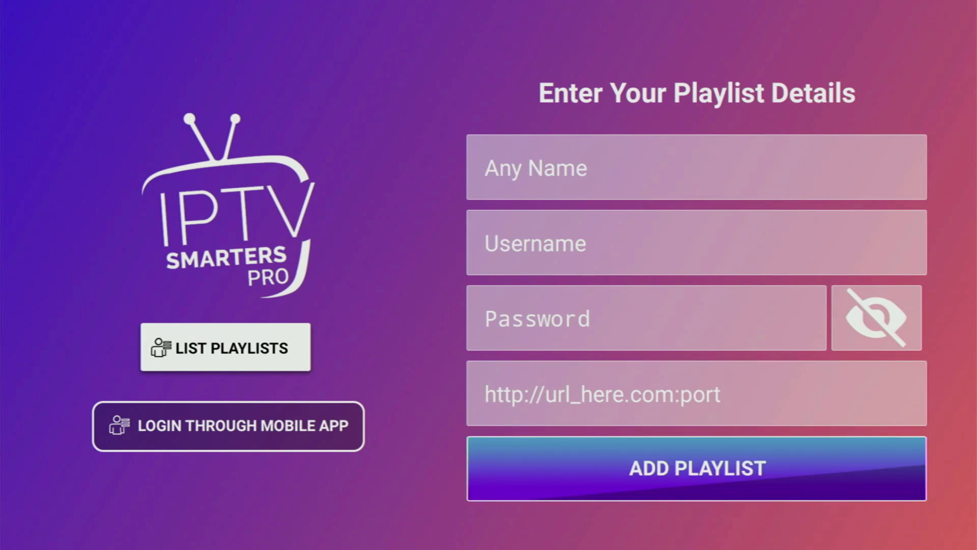